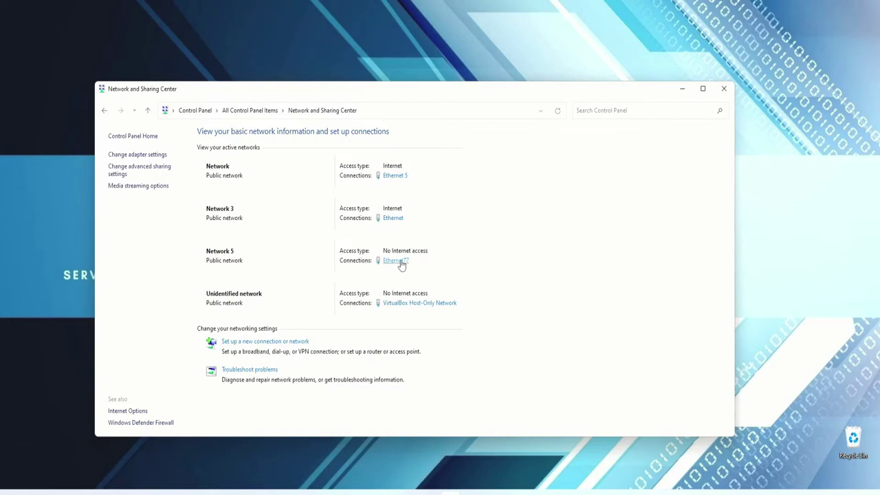
# Step: Show all Control Panel items and open the Network and Sharing Center
pyautogui.click(184, 111)
pyautogui.click(555, 141)
pyautogui.click(576, 181)
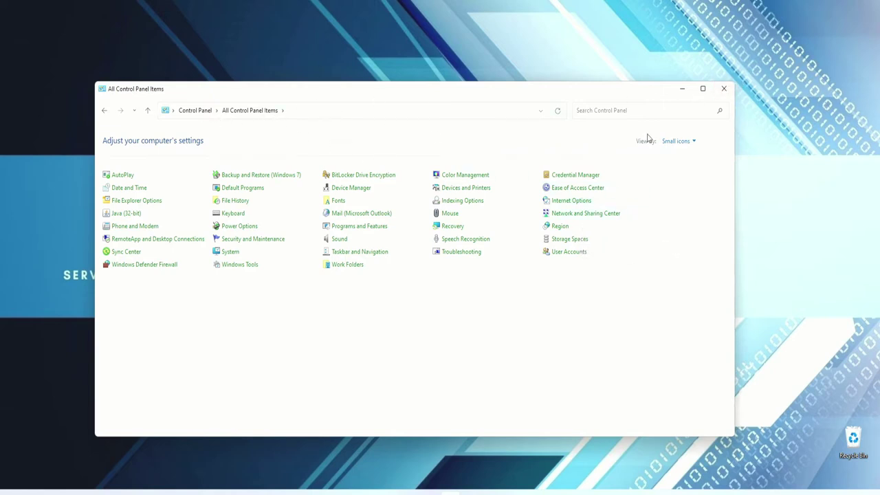
pyautogui.click(583, 214)
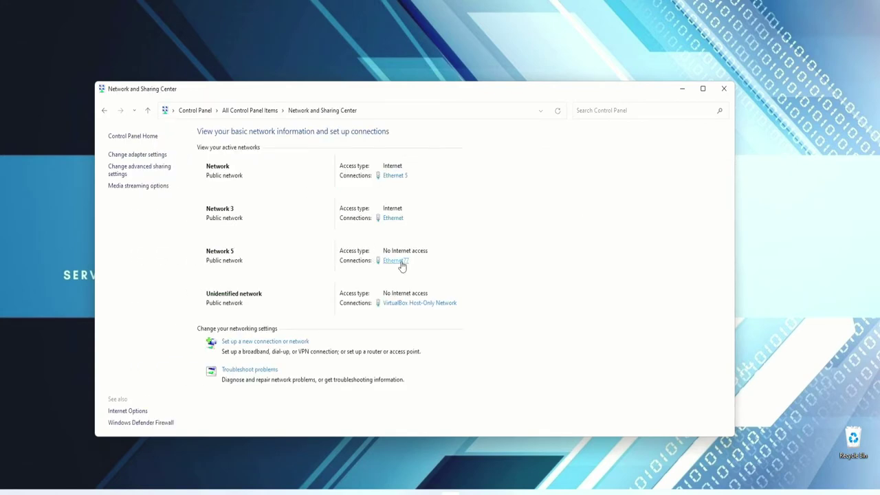
# Step: View the Ethernet77 connection details, checking the IPv4 address, subnet mask, default gateway, DHCP server and DNS server, and close them
pyautogui.click(401, 263)
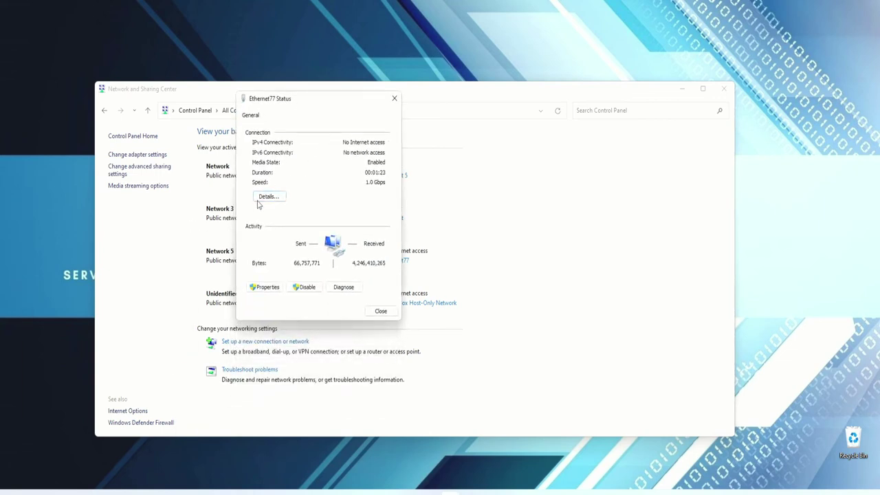
pyautogui.click(265, 198)
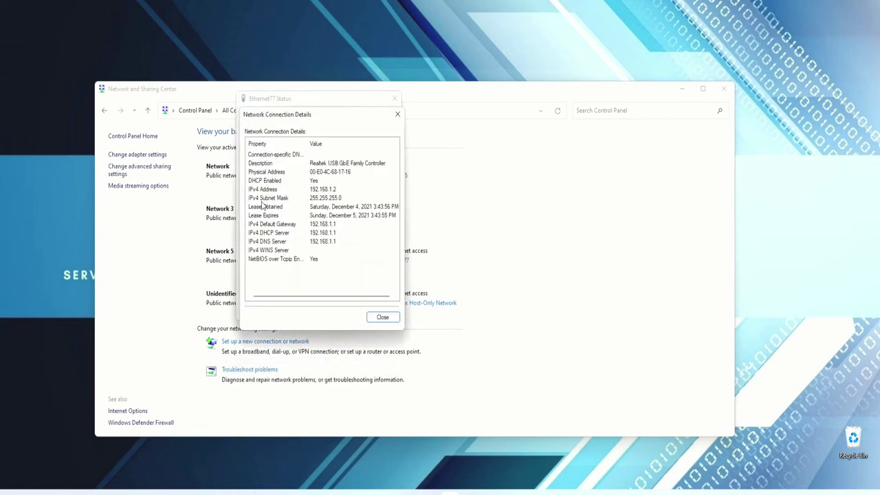
pyautogui.click(341, 225)
pyautogui.click(313, 233)
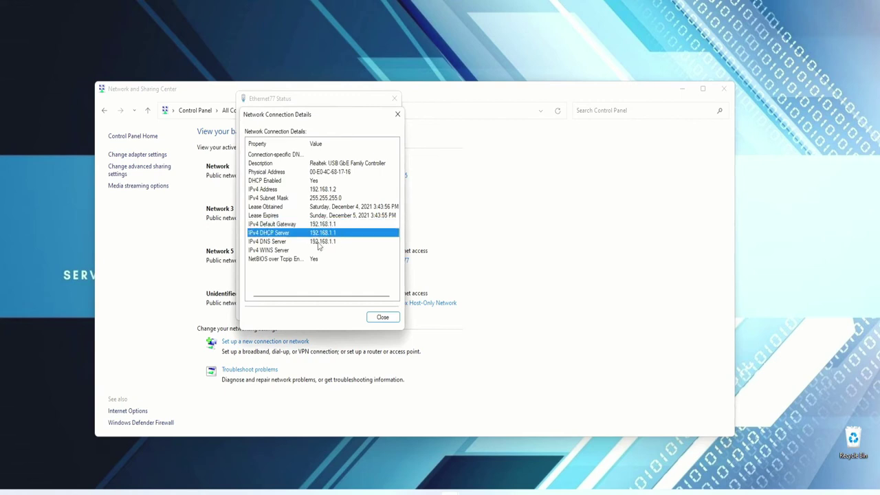
pyautogui.click(318, 242)
pyautogui.click(320, 189)
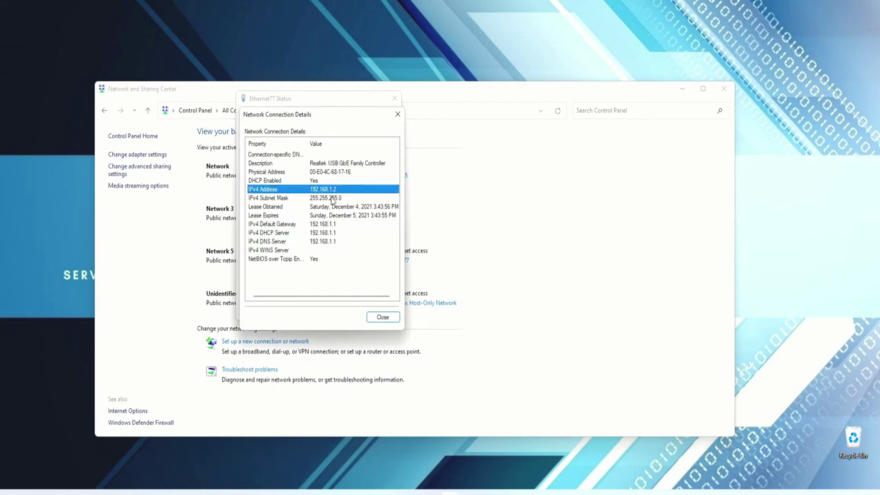
pyautogui.click(332, 198)
pyautogui.click(397, 113)
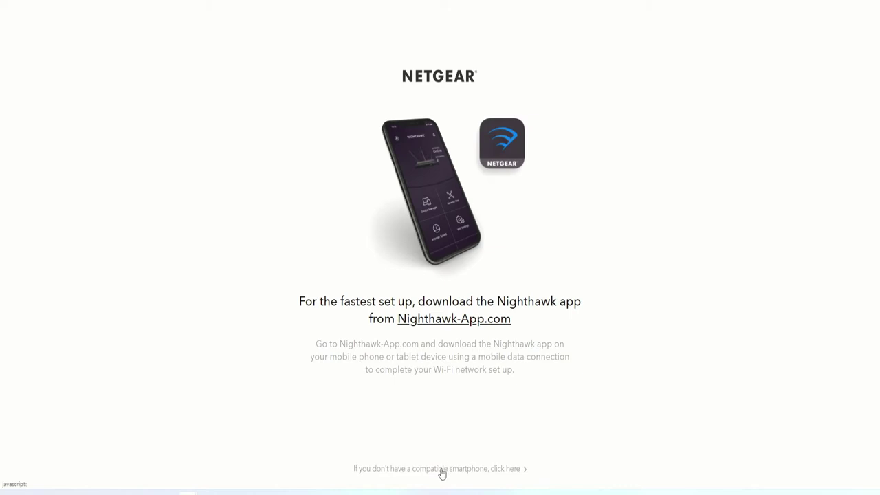
# Step: Start the router setup without a smartphone, accepting the NETGEAR Terms and Conditions and continuing past the welcome page
pyautogui.click(385, 471)
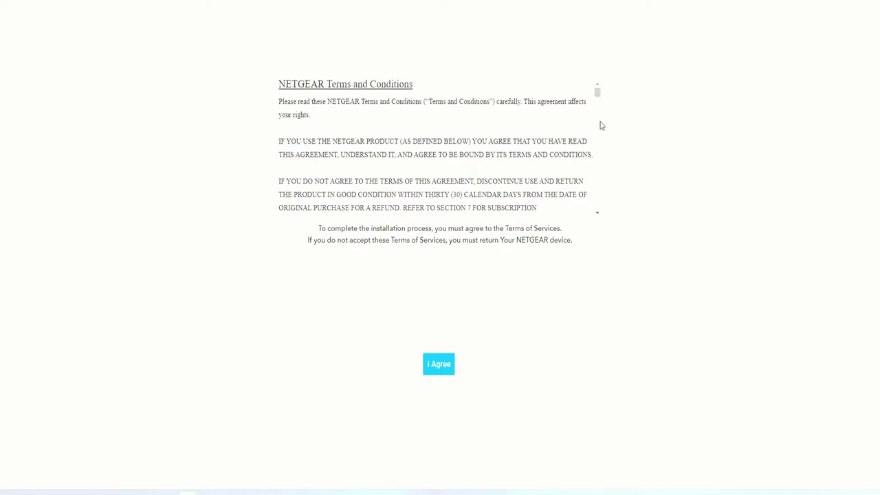
pyautogui.moveTo(597, 92); pyautogui.dragTo(556, 231)
pyautogui.click(440, 366)
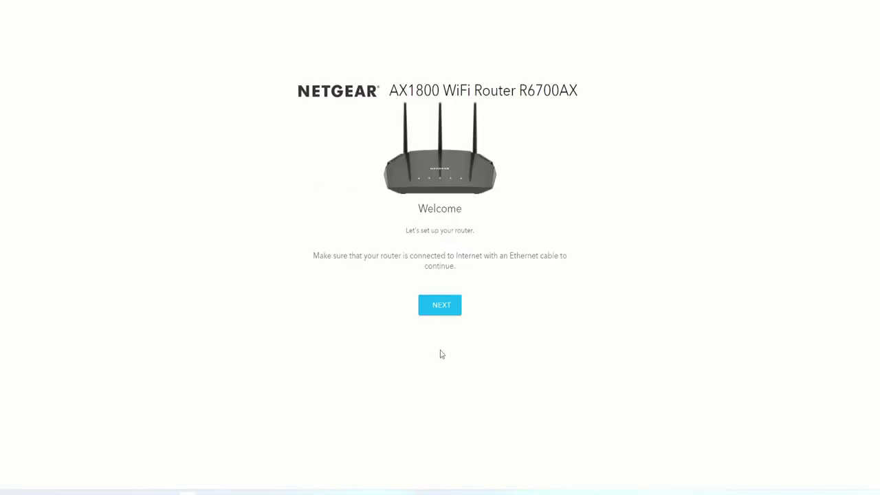
pyautogui.click(442, 307)
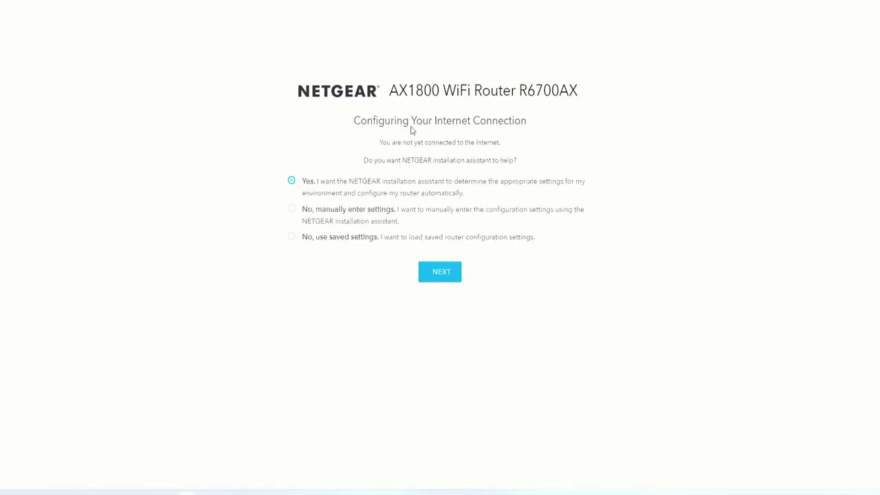
# Step: Choose to manually enter the Internet connection settings instead of using automatic configuration, and confirm the choice
pyautogui.moveTo(354, 121); pyautogui.dragTo(503, 147)
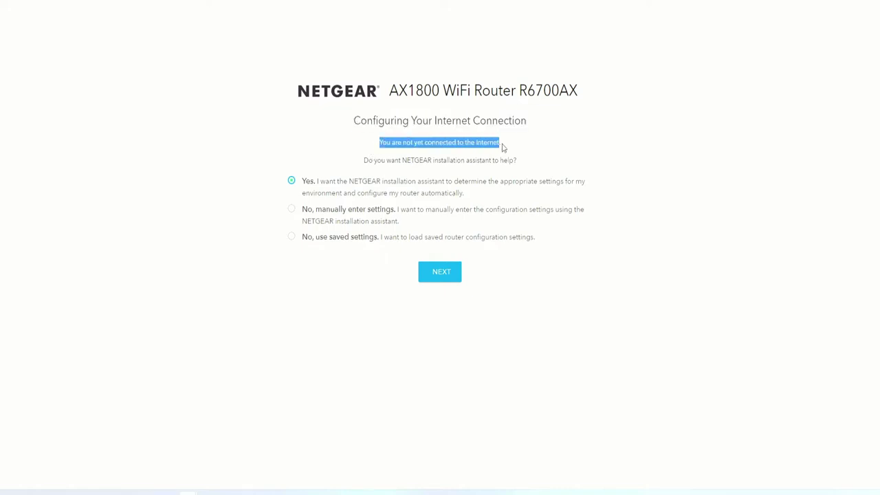
pyautogui.moveTo(364, 160); pyautogui.dragTo(522, 165)
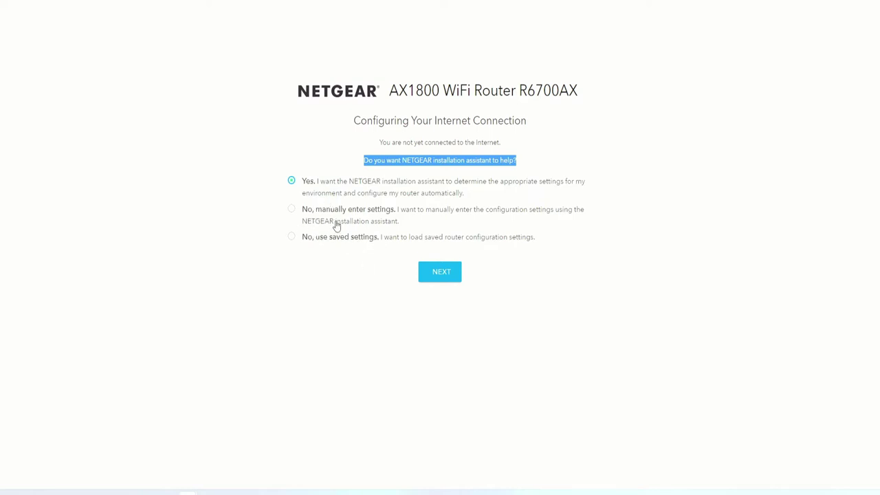
pyautogui.click(291, 210)
pyautogui.click(293, 214)
pyautogui.click(436, 278)
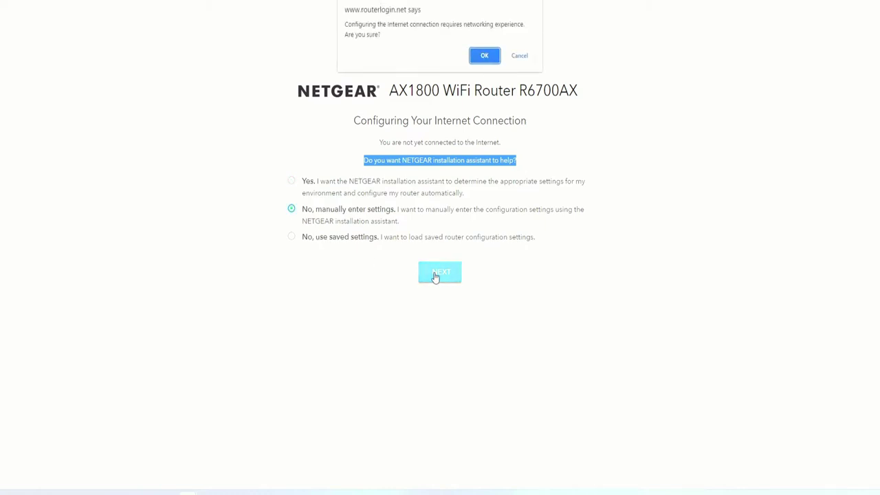
pyautogui.click(484, 58)
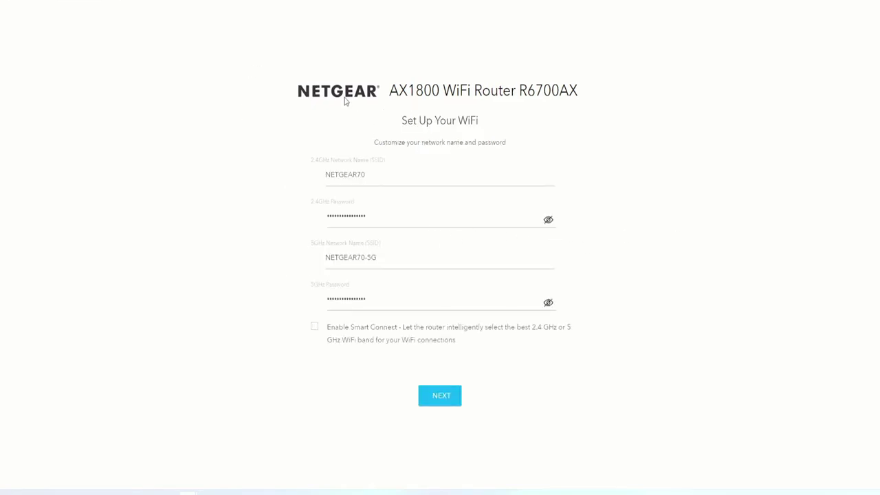
# Step: Name the 2.4GHz network "Telifox IT 2.4" and the 5GHz network "Telifox IT 5"
pyautogui.doubleClick(379, 175)
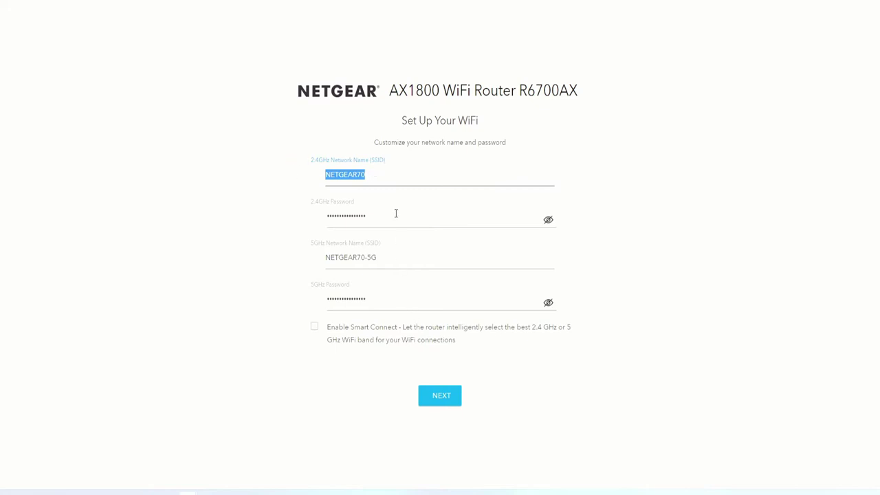
pyautogui.write('Telifox IT')
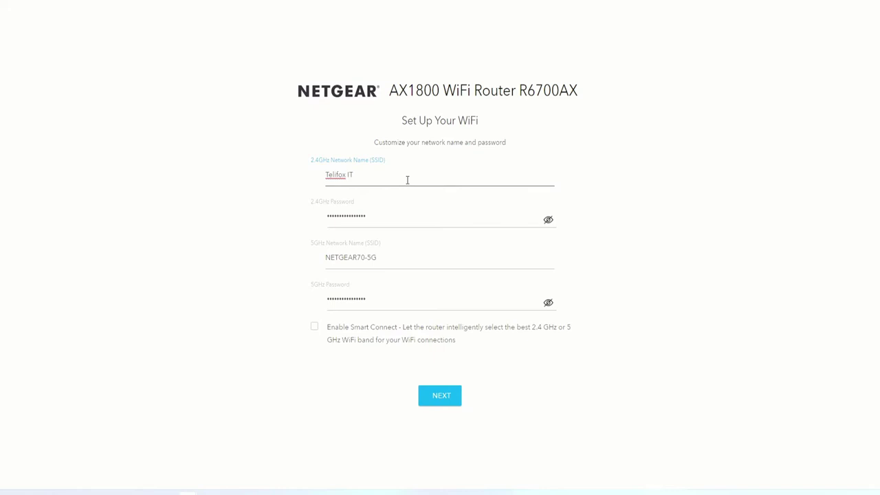
pyautogui.moveTo(407, 180); pyautogui.dragTo(310, 179)
pyautogui.hotkey('ctrl', 'c')
pyautogui.press('BackSpace')
pyautogui.hotkey('ctrl', 'v')
pyautogui.tripleClick(394, 257)
pyautogui.hotkey('ctrl', 'v')
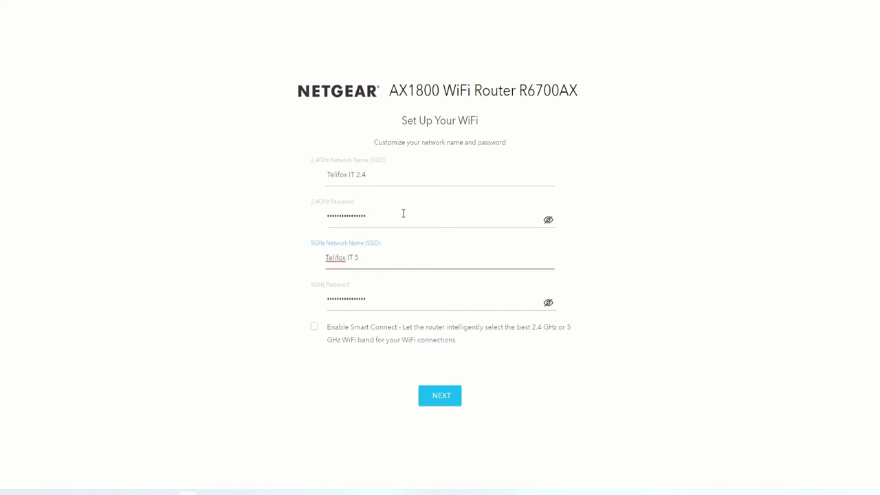
pyautogui.click(381, 177)
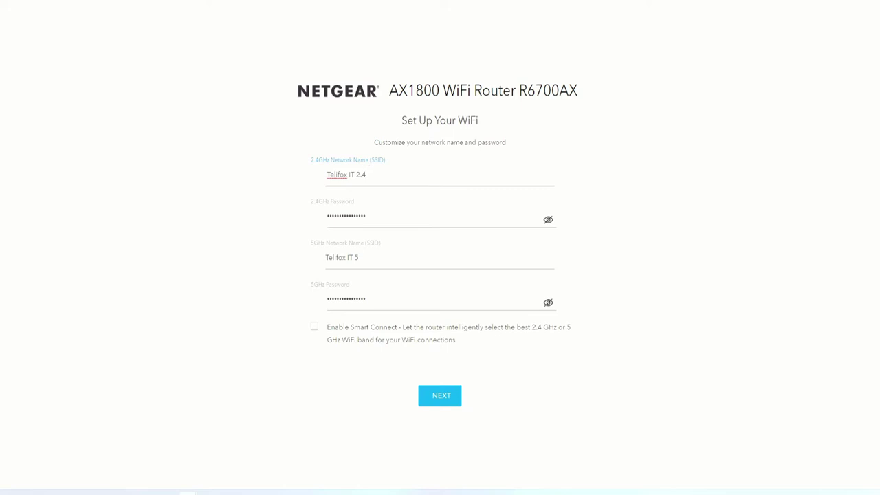
# Step: Enter the 2.4GHz and 5GHz WiFi passwords, leave Smart Connect disabled, and submit the WiFi settings
pyautogui.click(317, 334)
pyautogui.click(408, 308)
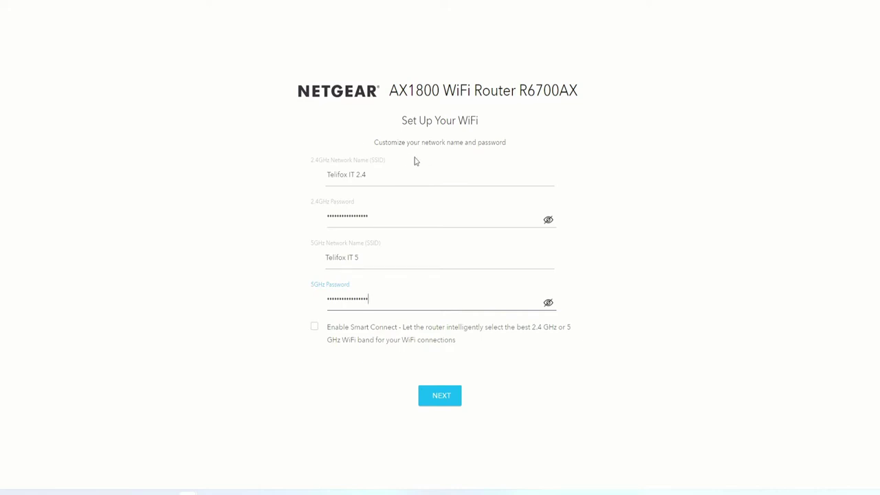
pyautogui.click(442, 397)
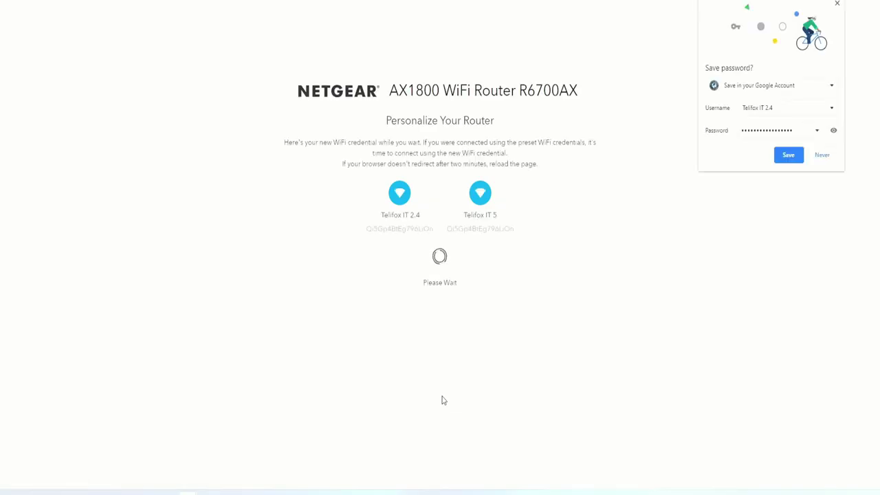
# Step: Save the new WiFi password in the browser and review the network credentials on the personalization page
pyautogui.click(788, 156)
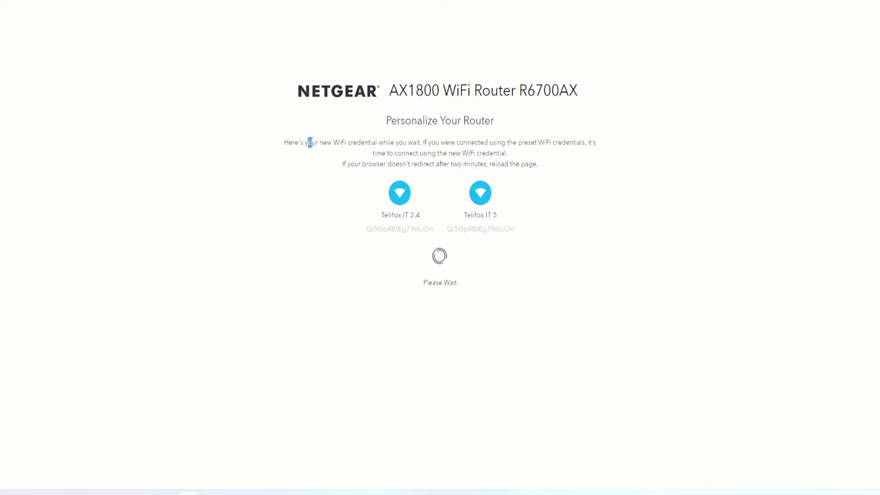
pyautogui.click(394, 143)
pyautogui.moveTo(389, 215); pyautogui.dragTo(511, 223)
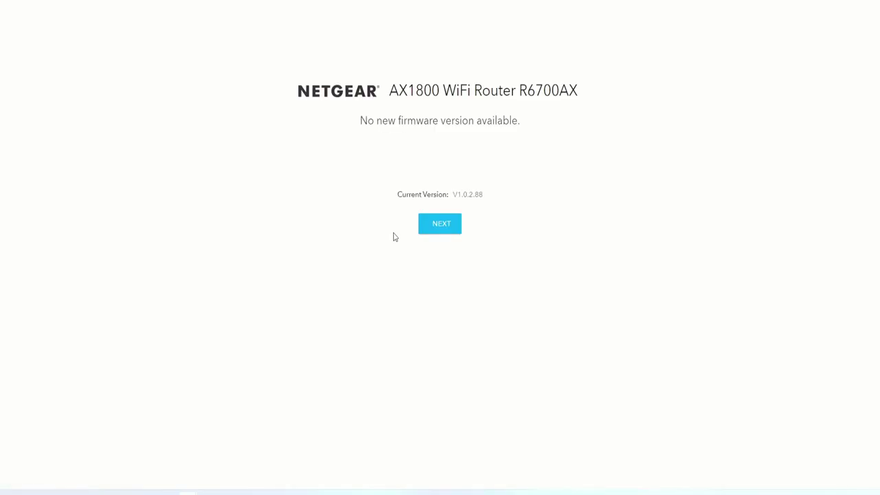
# Step: Continue past the firmware version check and dismiss the NETGEAR Armor promotion
pyautogui.moveTo(424, 121); pyautogui.dragTo(493, 121)
pyautogui.click(438, 234)
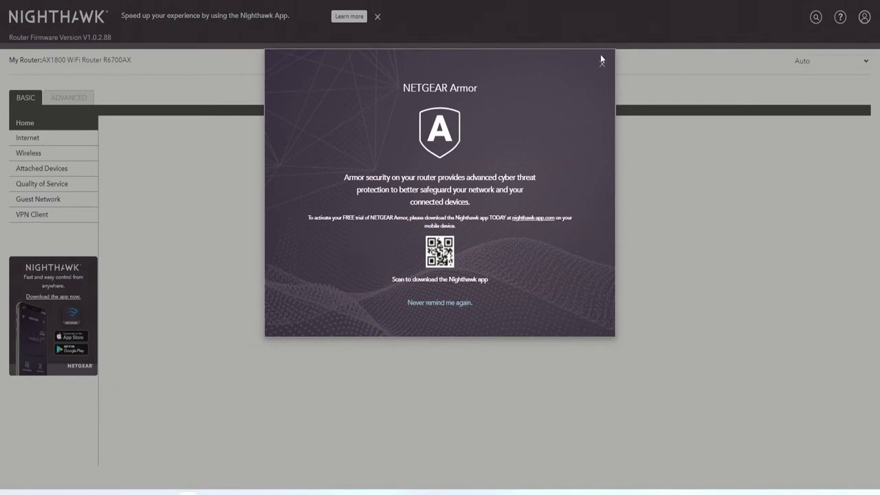
pyautogui.click(603, 65)
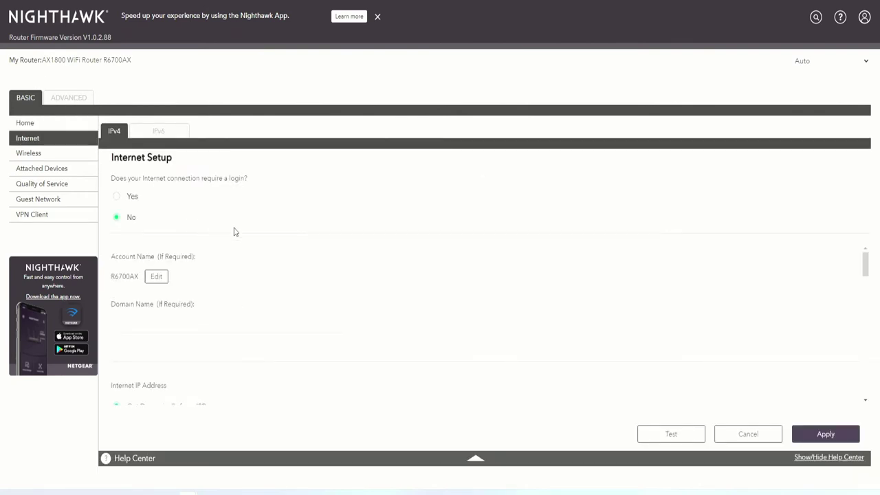
# Step: Check the router's IPv6 connection type and examine the Internet IP address options in the IPv4 setup
pyautogui.click(168, 134)
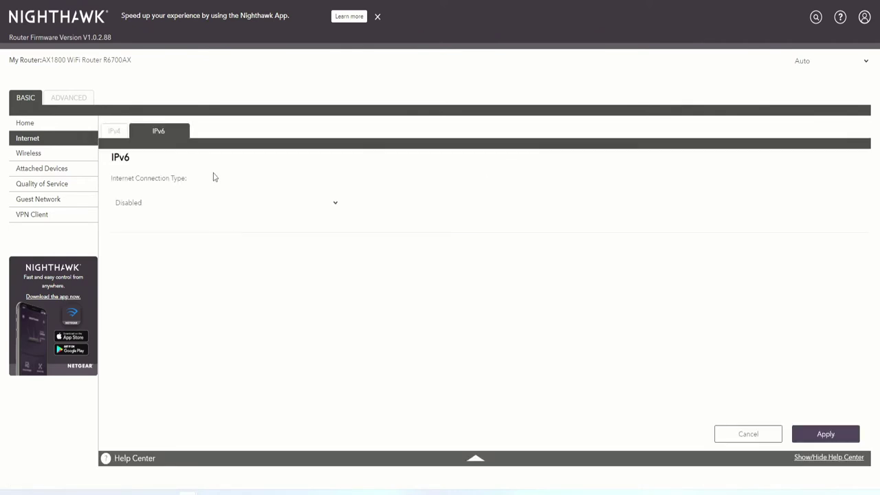
pyautogui.click(114, 130)
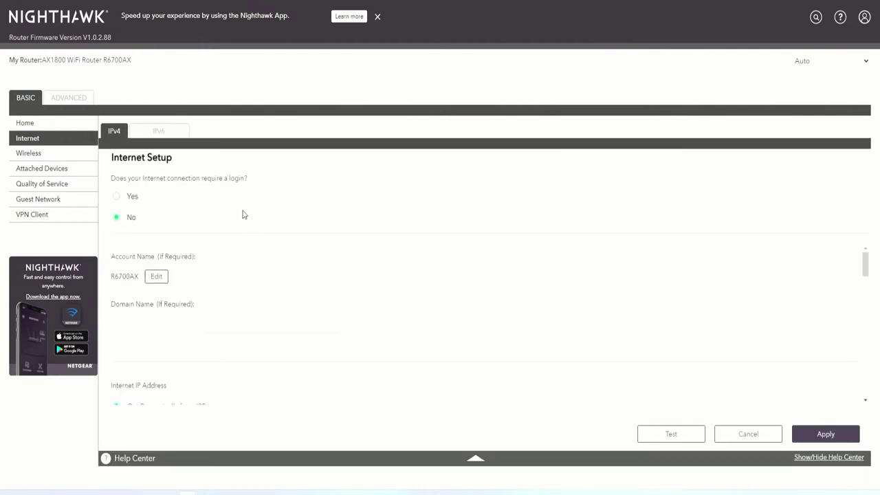
pyautogui.scroll(-5, 306, 266)
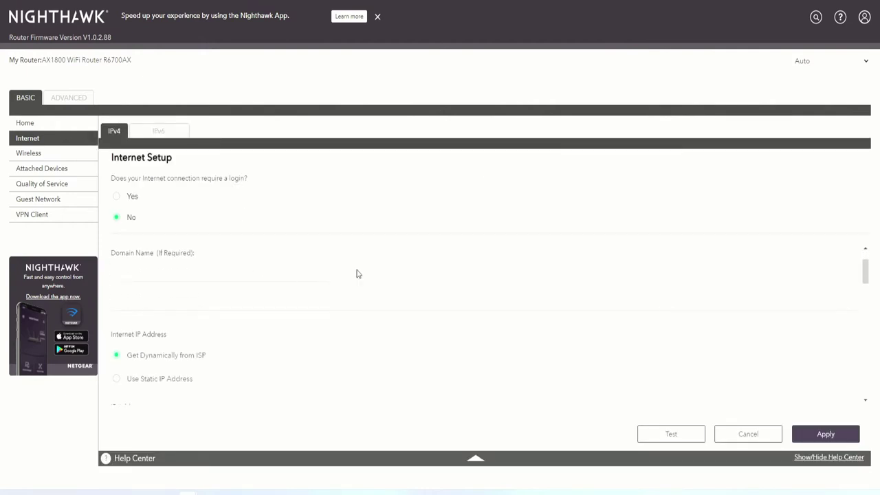
pyautogui.scroll(2, 315, 256)
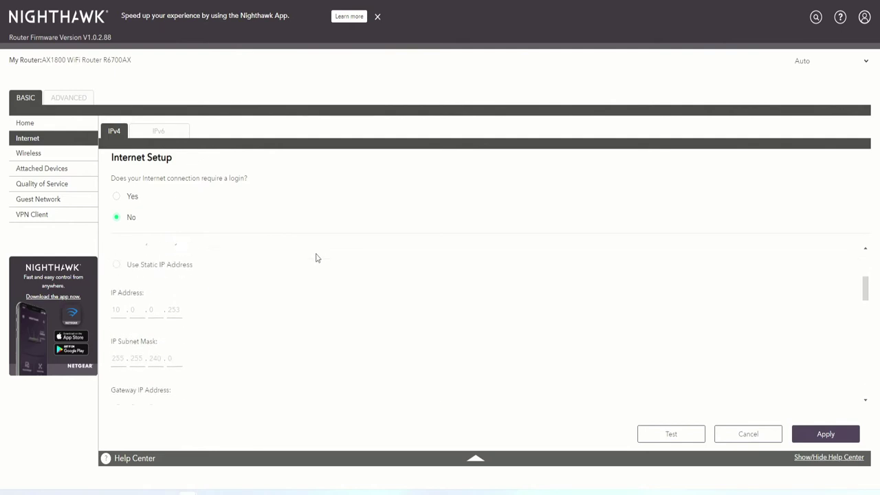
pyautogui.scroll(-2, 278, 259)
pyautogui.scroll(2, 268, 292)
pyautogui.scroll(-4, 268, 293)
pyautogui.scroll(2, 195, 316)
pyautogui.scroll(1, 195, 324)
pyautogui.scroll(-3, 198, 324)
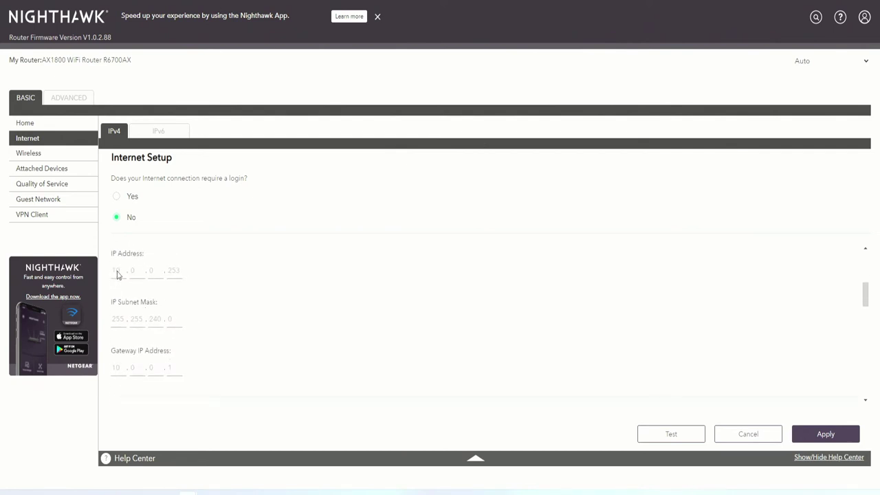
# Step: Review the gateway, DNS server and router MAC address settings in the IPv4 Internet setup
pyautogui.scroll(-6, 180, 288)
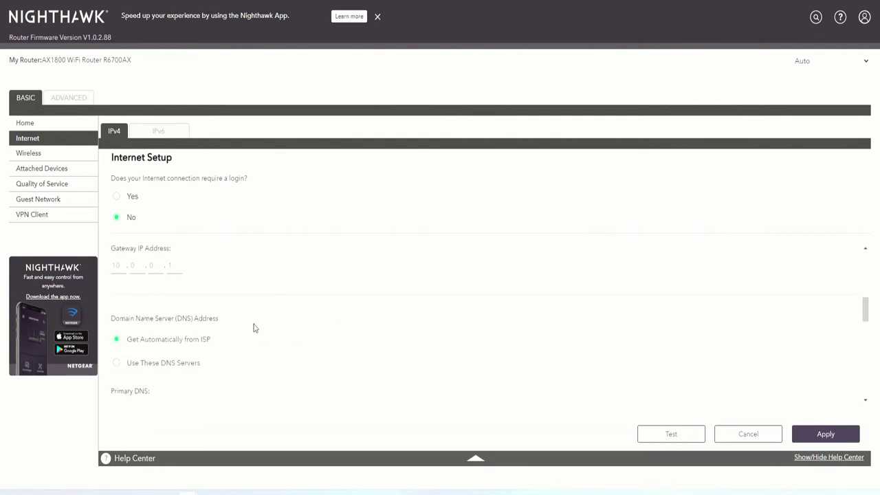
pyautogui.scroll(-3, 247, 323)
pyautogui.scroll(-6, 193, 299)
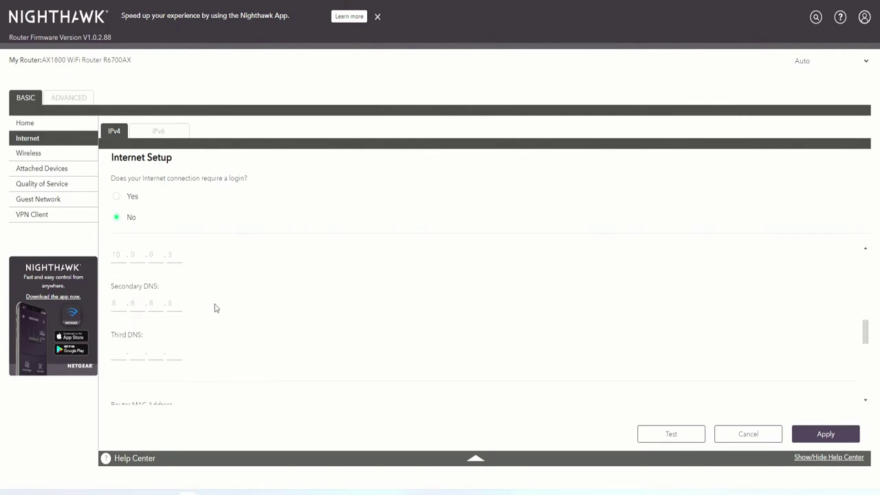
pyautogui.scroll(-6, 215, 308)
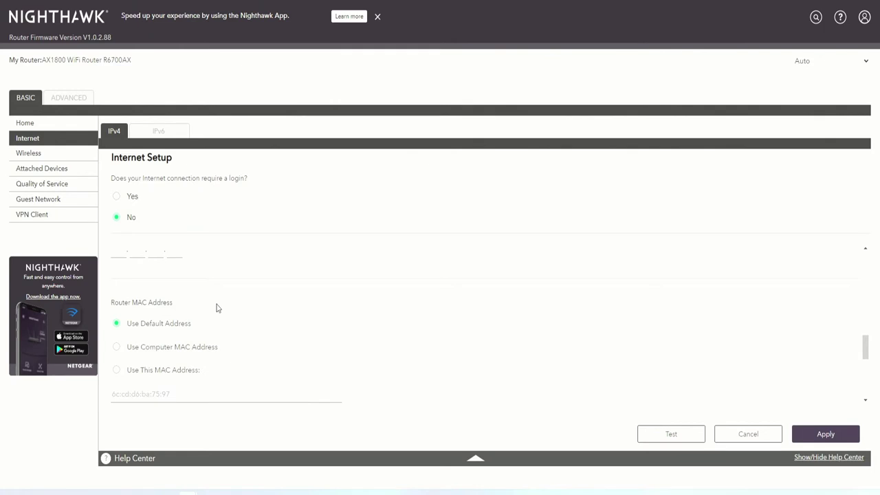
pyautogui.scroll(15, 217, 308)
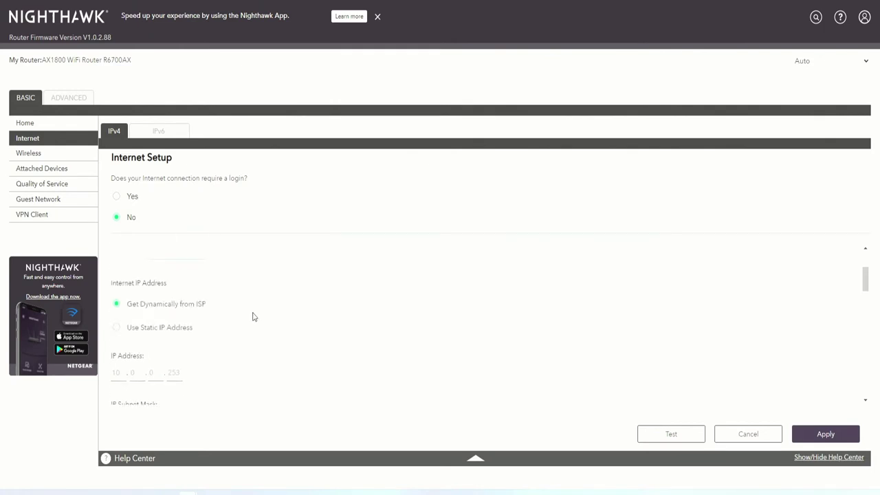
# Step: Examine the IP address and subnet mask fields under the dynamic Internet IP address setting
pyautogui.scroll(-5, 227, 308)
pyautogui.scroll(5, 224, 302)
pyautogui.scroll(-1, 222, 304)
pyautogui.scroll(-3, 221, 305)
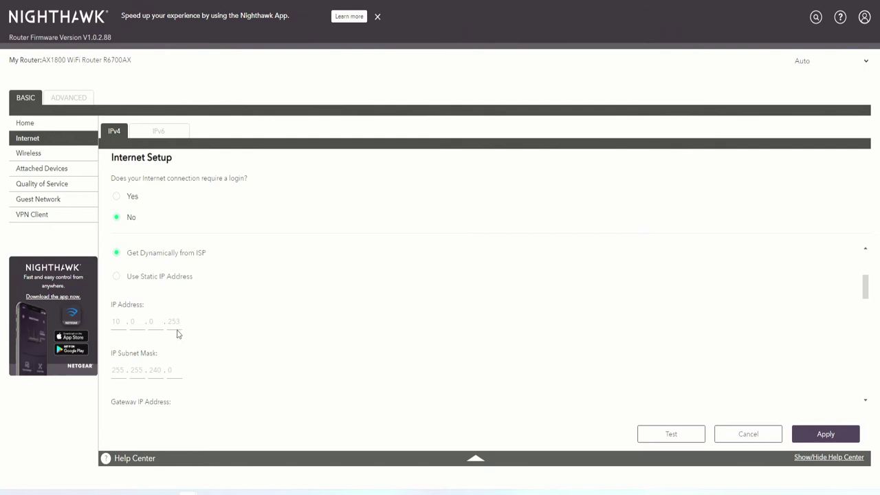
pyautogui.moveTo(182, 324); pyautogui.dragTo(171, 324)
pyautogui.scroll(3, 189, 296)
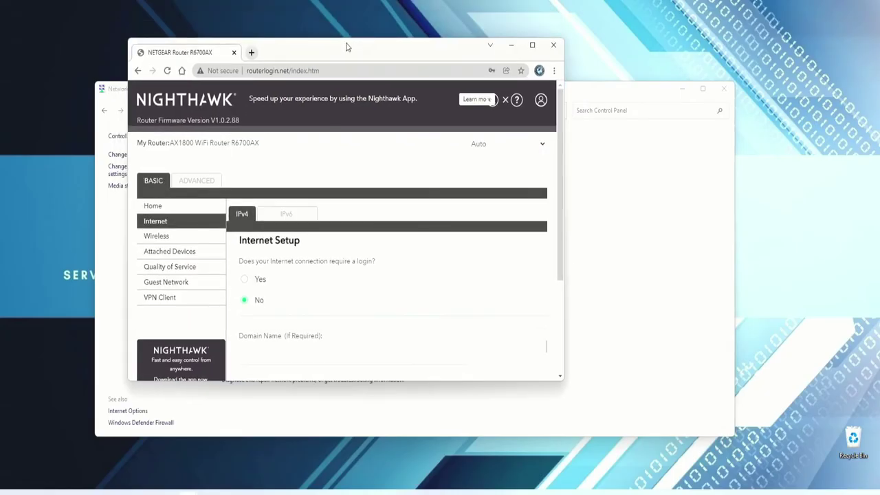
# Step: Maximize the browser window and enable OFDMA for both the 2.4GHz and 5GHz bands in the wireless settings
pyautogui.click(532, 45)
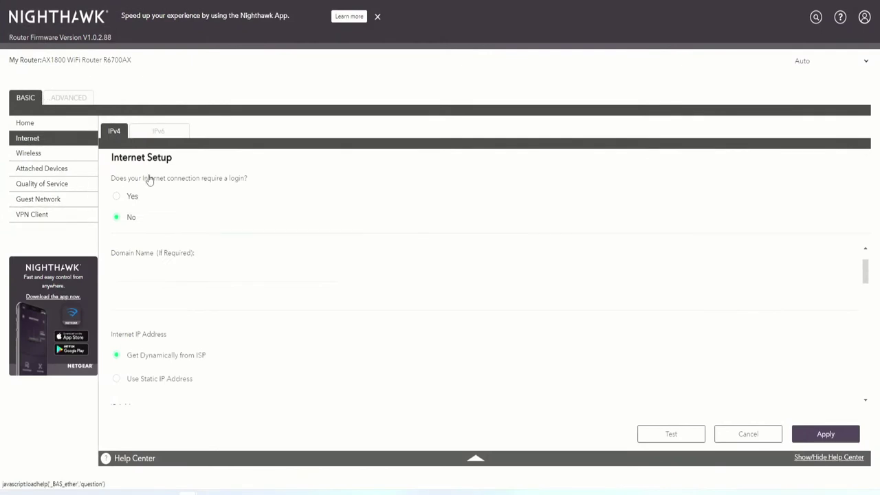
pyautogui.click(33, 156)
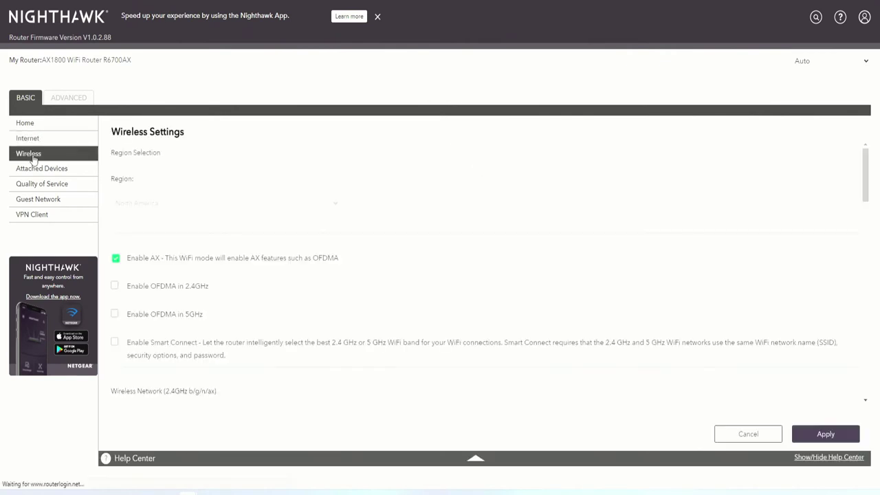
pyautogui.scroll(-1, 382, 188)
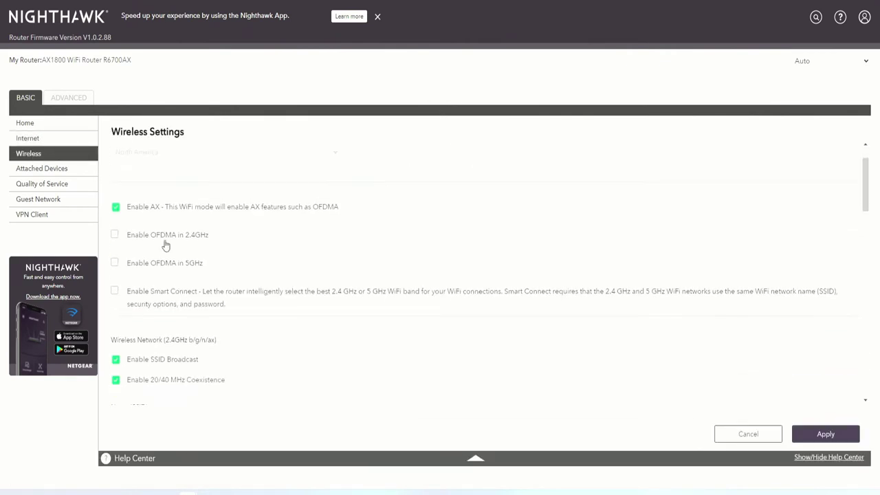
pyautogui.click(117, 241)
pyautogui.click(115, 263)
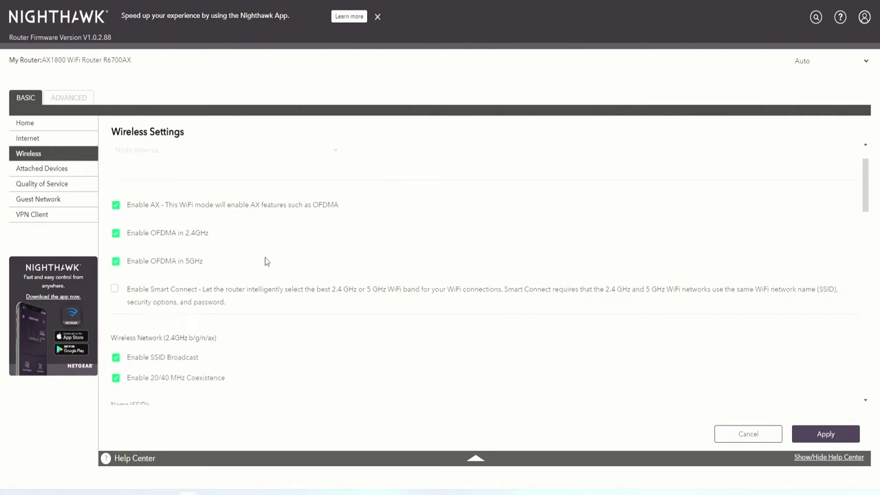
# Step: Review the 2.4GHz wireless network's name, channel, mode, security options and network key settings
pyautogui.scroll(-3, 265, 260)
pyautogui.scroll(-2, 266, 260)
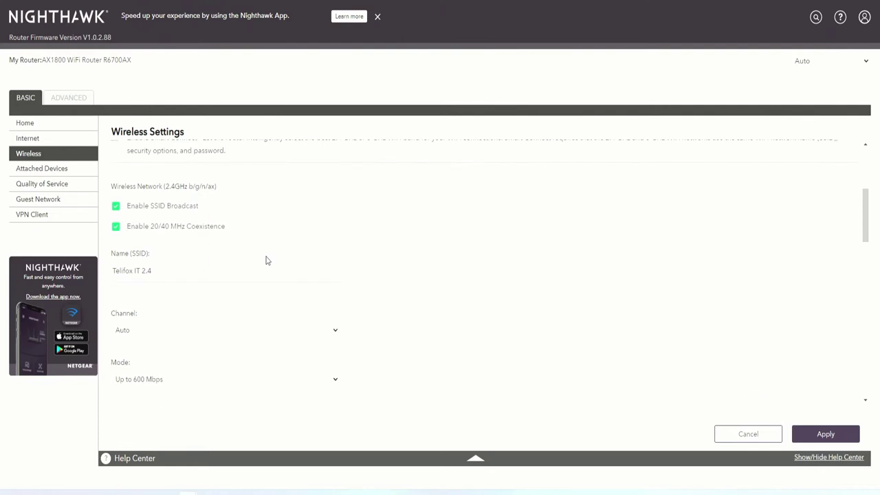
pyautogui.scroll(-2, 234, 256)
pyautogui.scroll(-2, 197, 245)
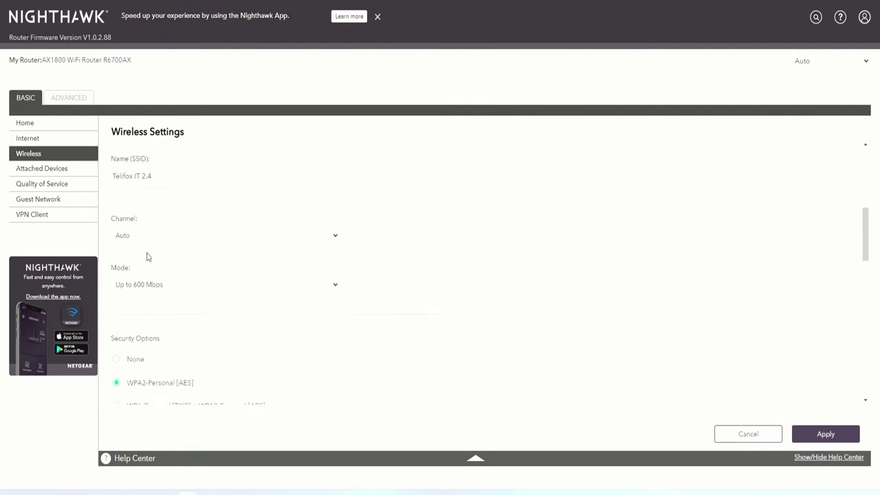
pyautogui.click(151, 281)
pyautogui.click(151, 284)
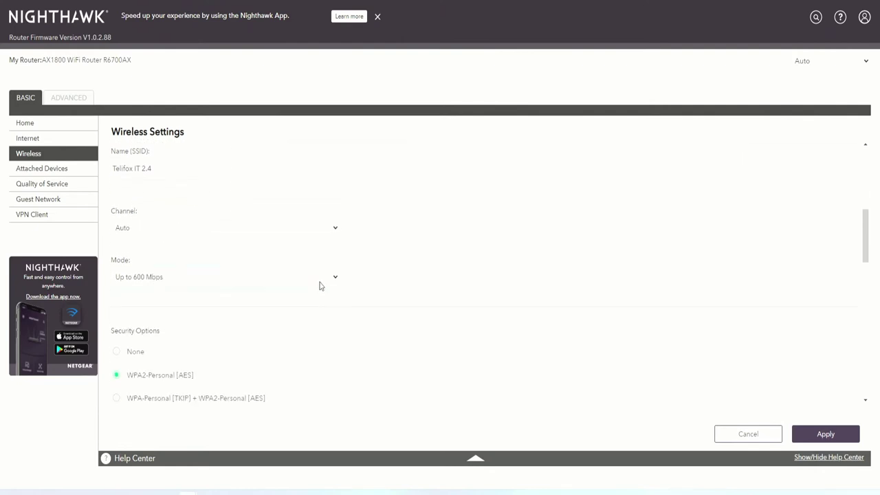
pyautogui.scroll(-3, 316, 282)
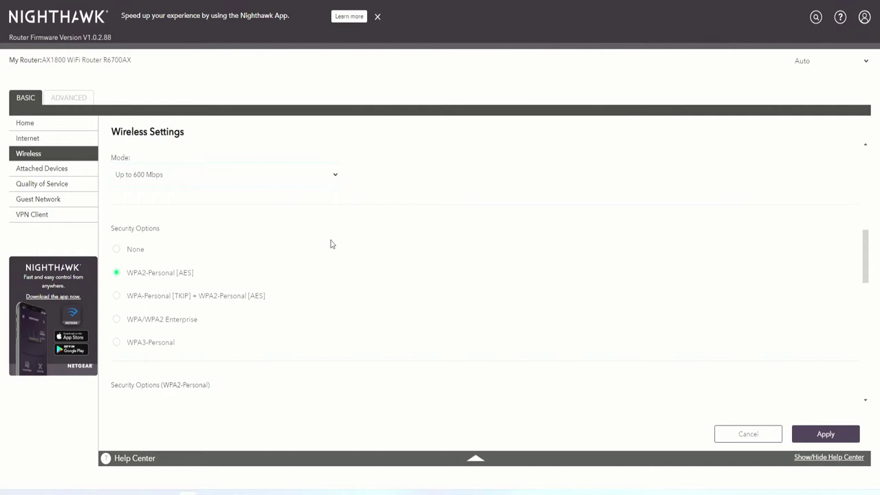
pyautogui.scroll(-6, 332, 243)
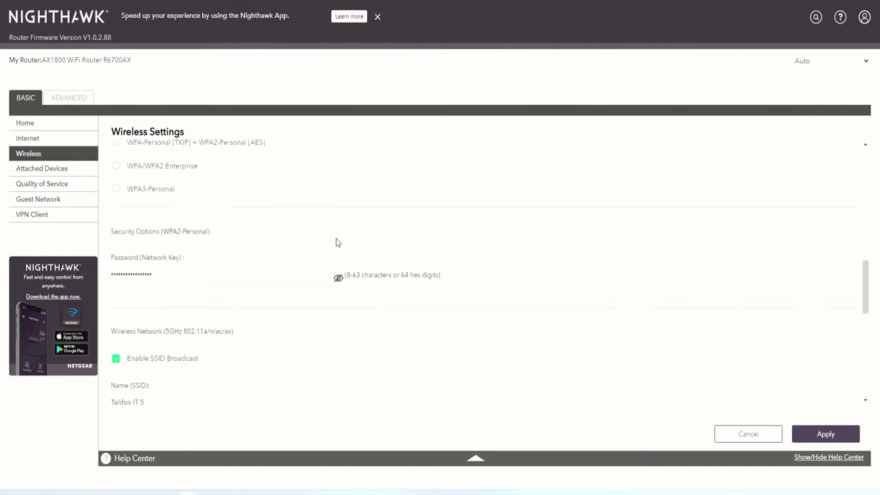
# Step: Review the 5GHz wireless network's channel, mode, security options and network key settings
pyautogui.scroll(-4, 336, 242)
pyautogui.click(136, 258)
pyautogui.click(136, 259)
pyautogui.click(161, 308)
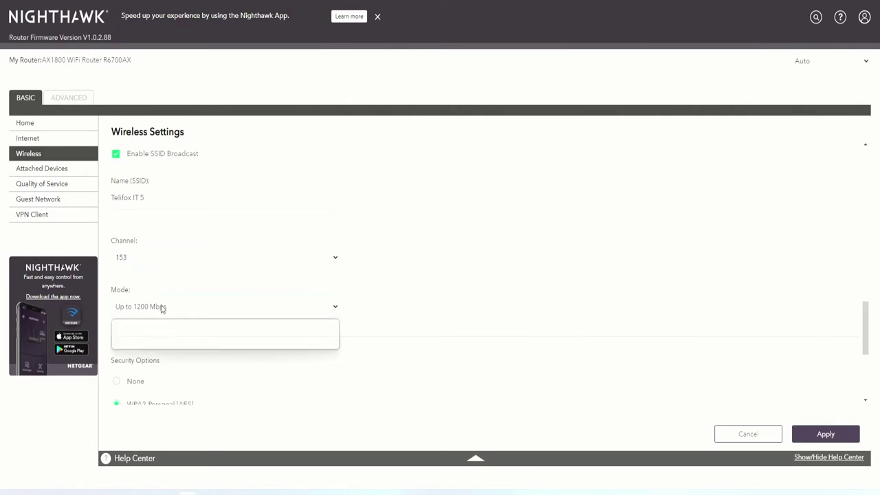
pyautogui.scroll(-2, 313, 305)
pyautogui.scroll(-2, 186, 225)
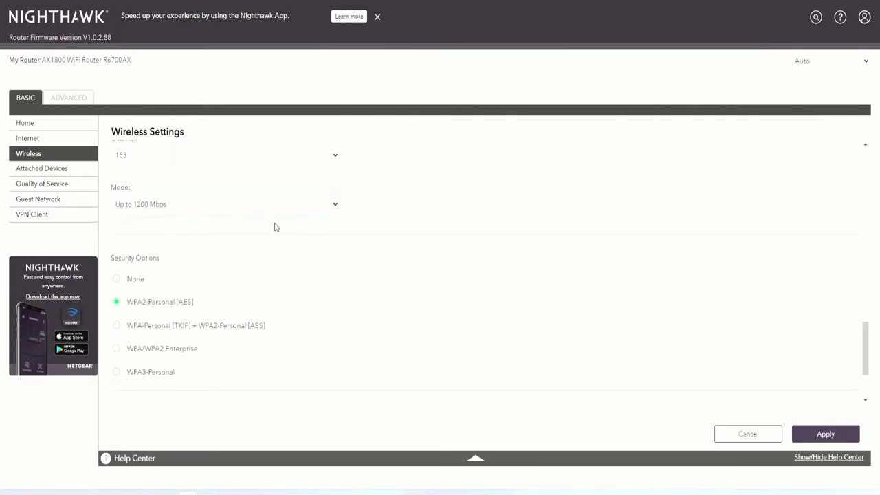
pyautogui.scroll(-2, 275, 261)
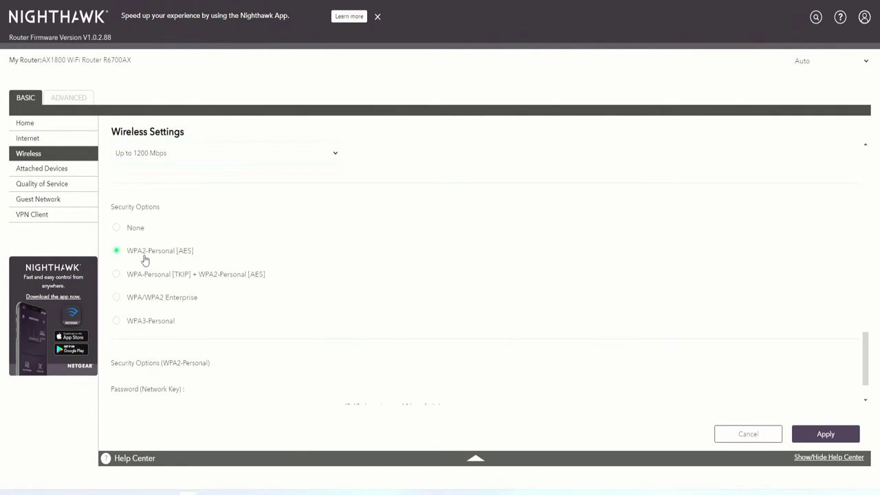
pyautogui.scroll(-2, 279, 261)
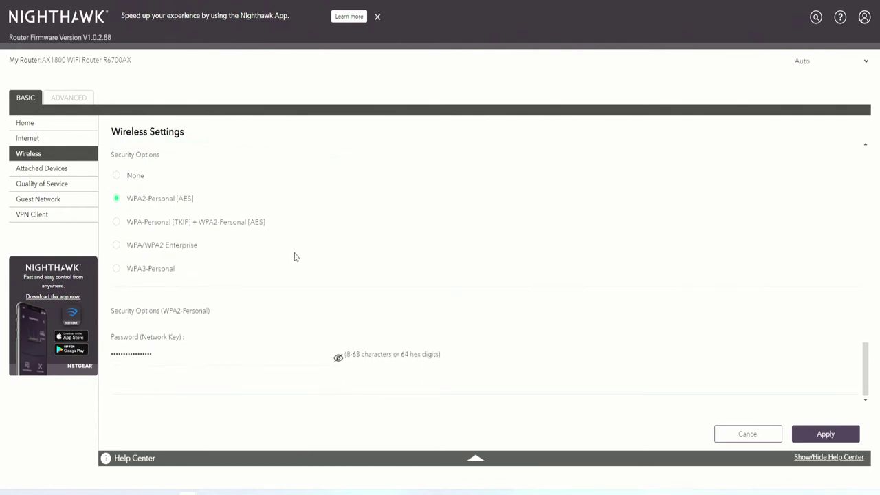
pyautogui.scroll(5, 292, 256)
pyautogui.scroll(2, 289, 255)
pyautogui.scroll(-4, 295, 255)
pyautogui.scroll(8, 292, 255)
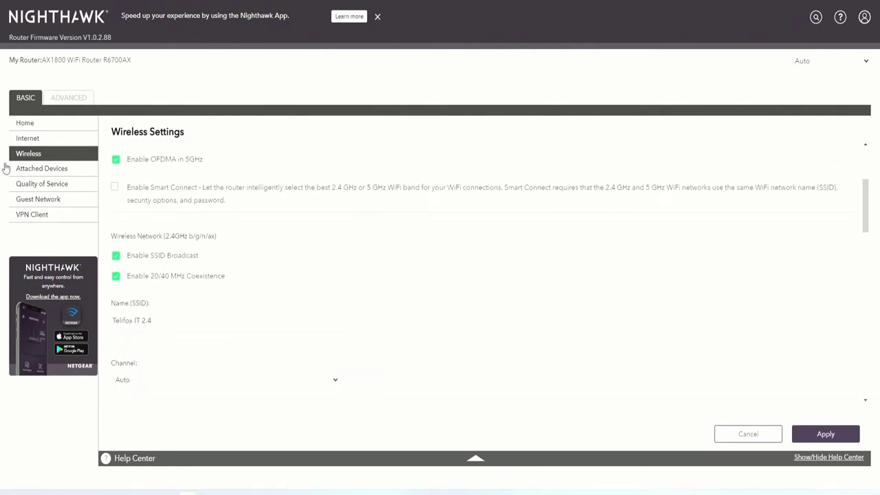
# Step: Check the attached devices list for the connected device's name and IP address
pyautogui.click(37, 171)
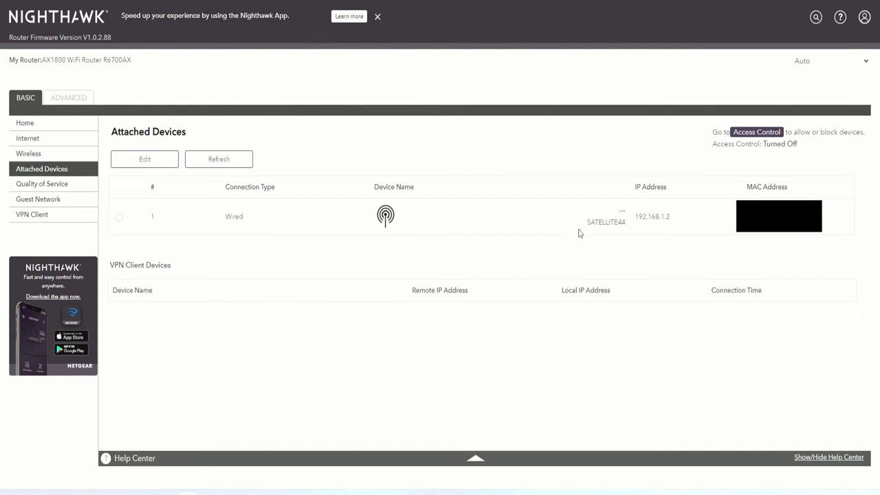
pyautogui.moveTo(632, 226); pyautogui.dragTo(579, 224)
# Step: Examine the QoS setup, including the option to define the Internet bandwidth manually, and leave Speedtest detection selected
pyautogui.click(43, 185)
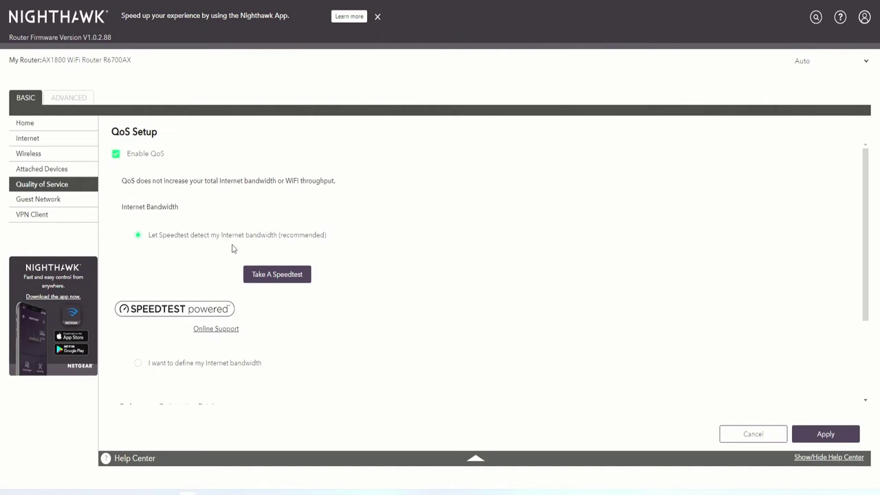
pyautogui.scroll(-3, 234, 254)
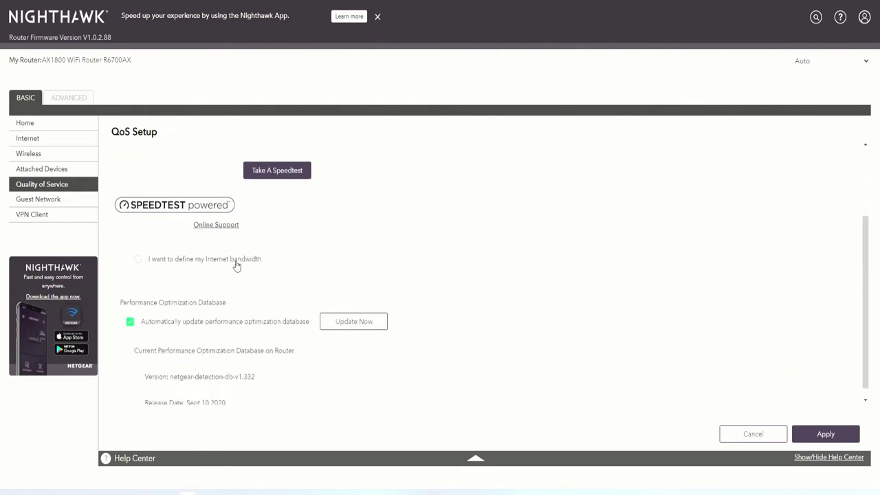
pyautogui.click(138, 247)
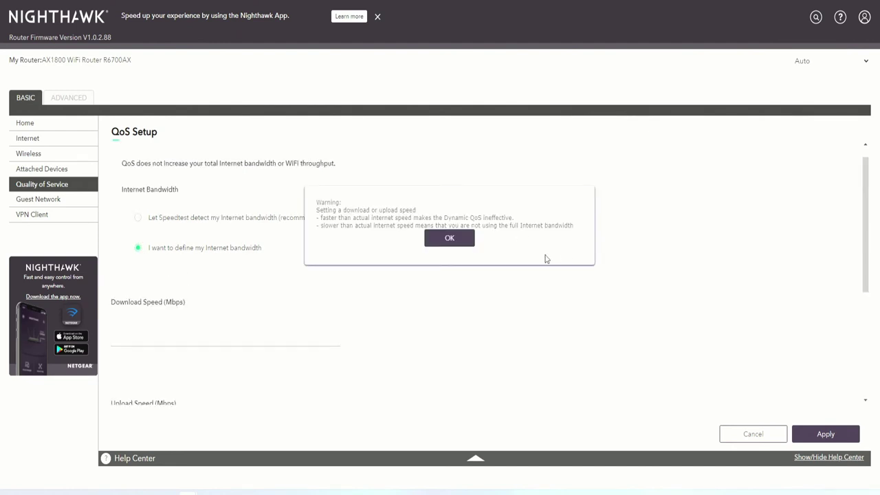
pyautogui.click(449, 238)
pyautogui.click(137, 217)
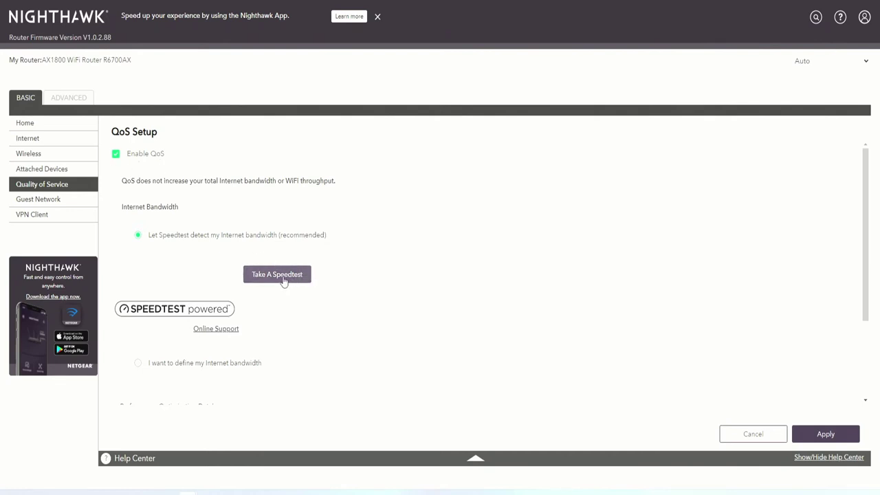
# Step: Run a Speedtest to detect the Internet bandwidth and clear the Enable QoS option
pyautogui.click(282, 275)
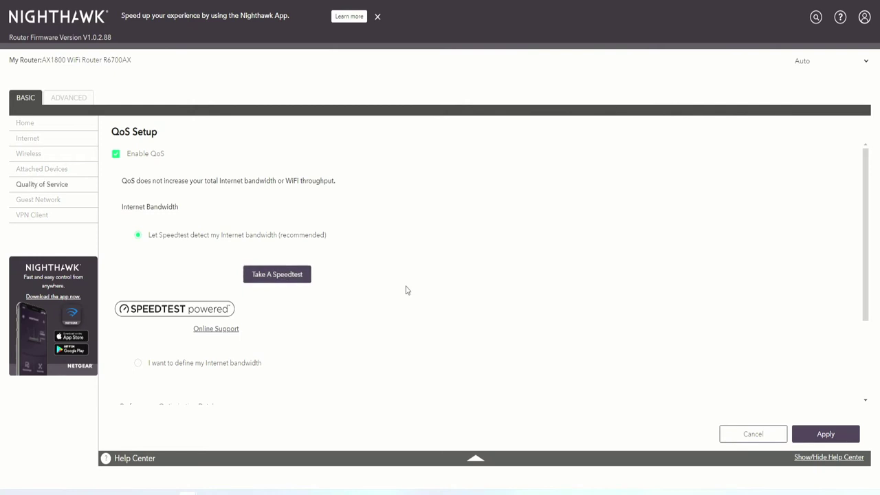
pyautogui.scroll(-1, 453, 285)
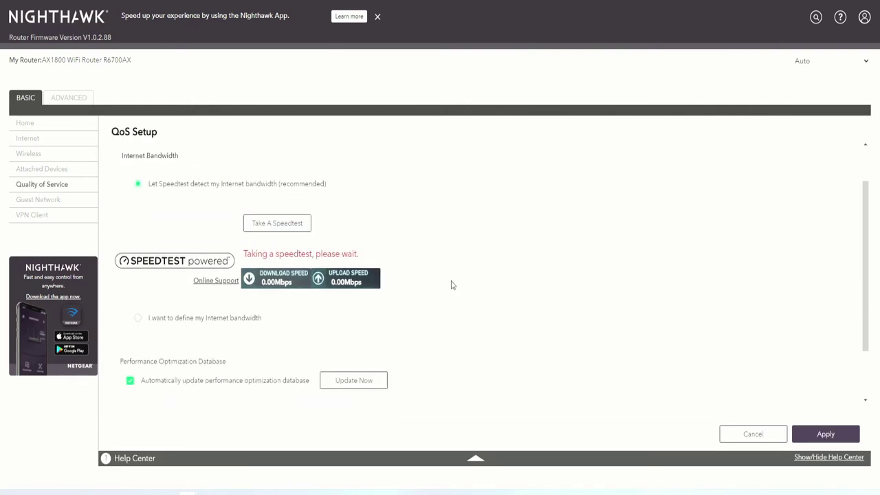
pyautogui.scroll(1, 115, 169)
pyautogui.click(115, 153)
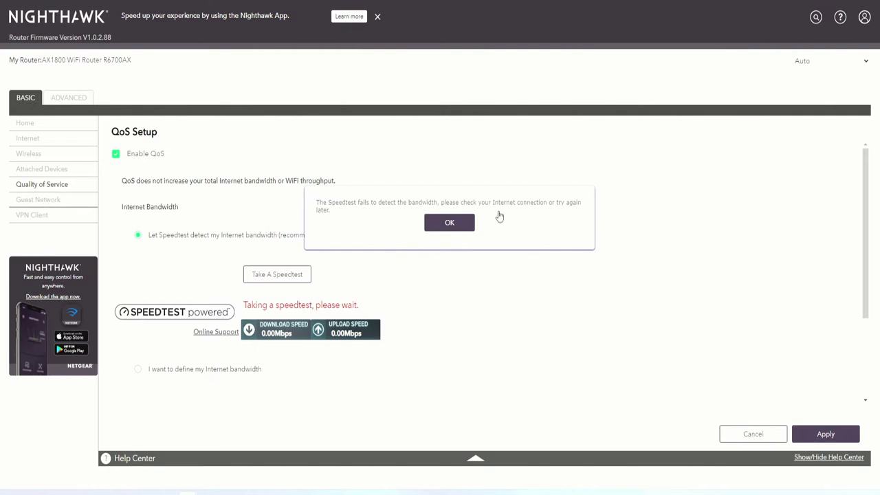
pyautogui.click(449, 224)
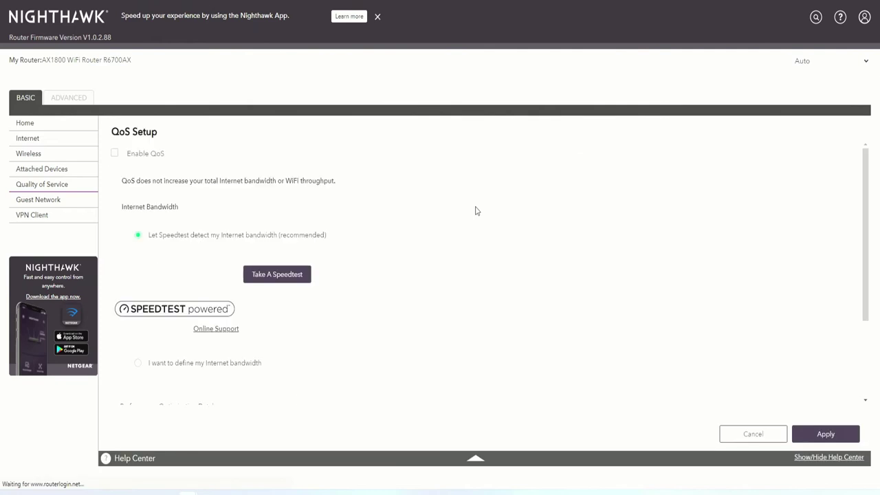
# Step: Look over the guest network settings and enable the guest network for the 2.4GHz band
pyautogui.click(48, 201)
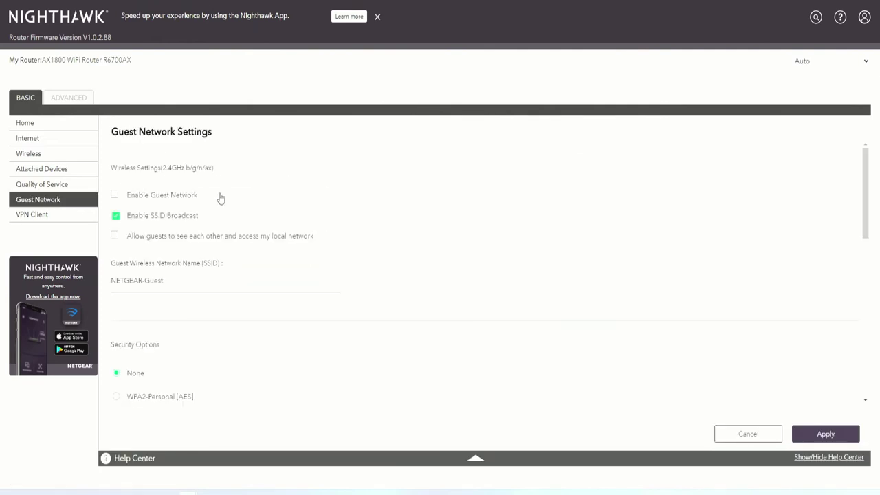
pyautogui.scroll(-10, 378, 220)
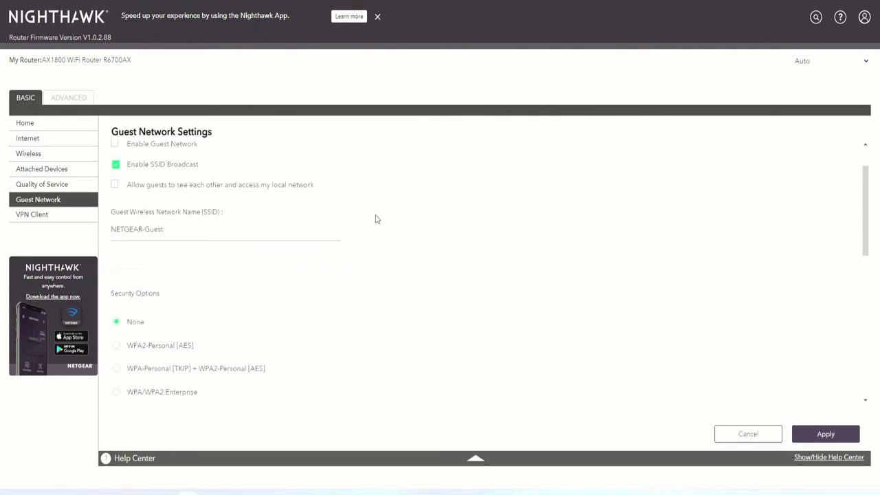
pyautogui.scroll(10, 464, 218)
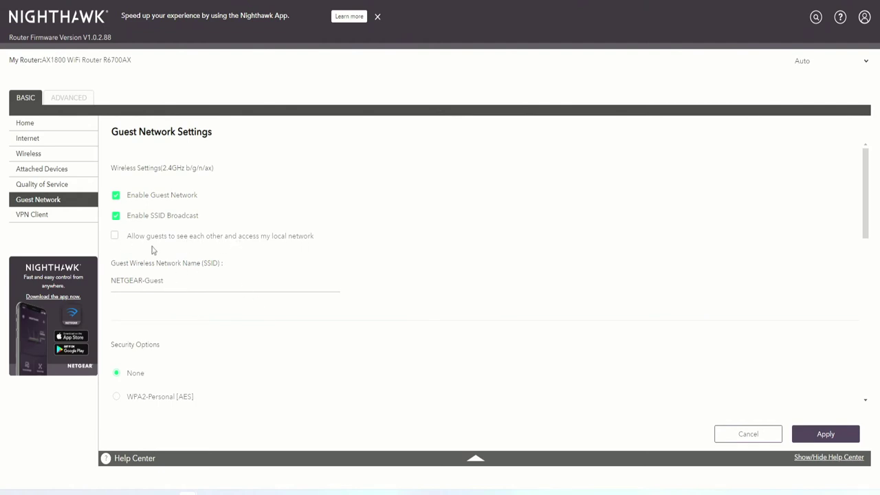
# Step: Set the 2.4GHz guest wireless network name to Telifox-Guest
pyautogui.click(167, 288)
pyautogui.moveTo(170, 288); pyautogui.dragTo(94, 288)
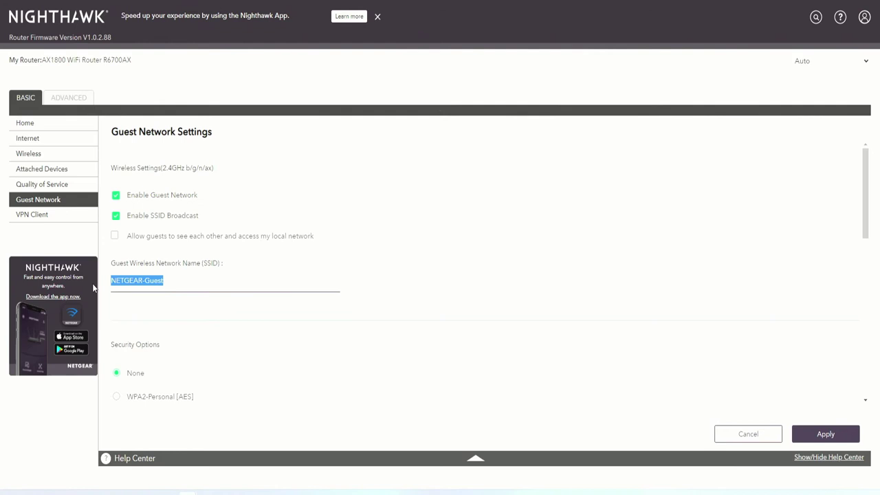
pyautogui.write('T')
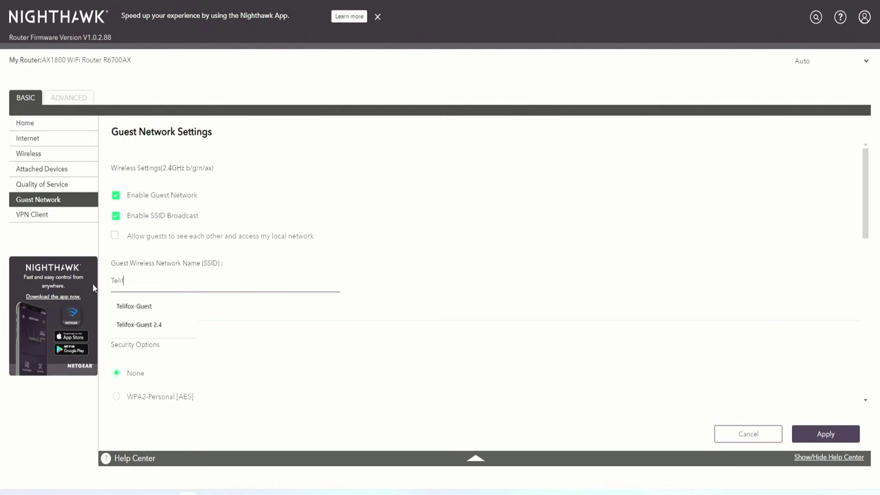
pyautogui.write('elif')
pyautogui.click(157, 310)
pyautogui.scroll(-1, 231, 314)
pyautogui.scroll(-5, 231, 315)
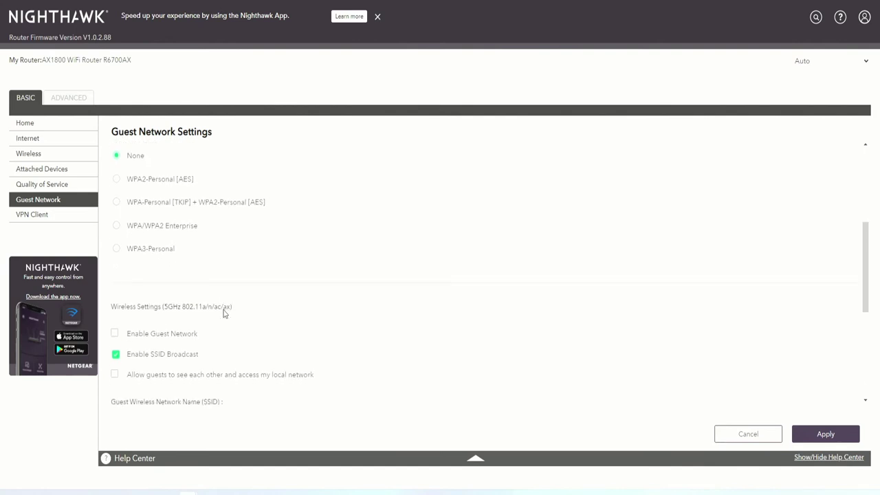
# Step: Change the 2.4GHz guest wireless network name to Telifox-Guest 2.4
pyautogui.scroll(3, 226, 312)
pyautogui.scroll(3, 191, 262)
pyautogui.click(173, 286)
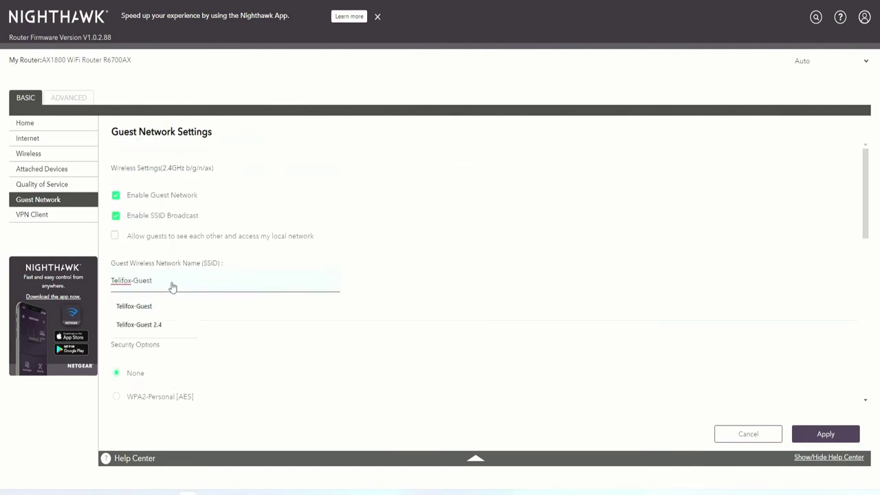
pyautogui.click(150, 325)
# Step: Secure the 2.4GHz guest network with WPA2-Personal [AES] and fill in its network key password
pyautogui.scroll(-2, 216, 300)
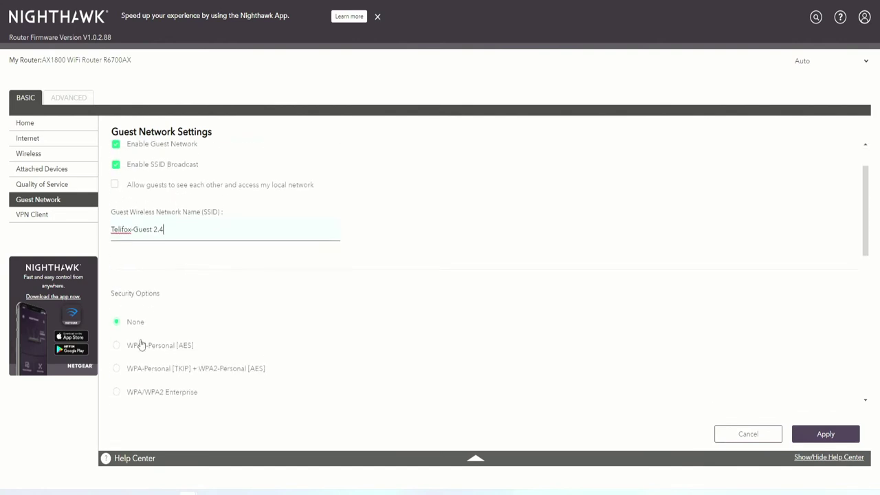
pyautogui.click(169, 296)
pyautogui.scroll(-2, 238, 298)
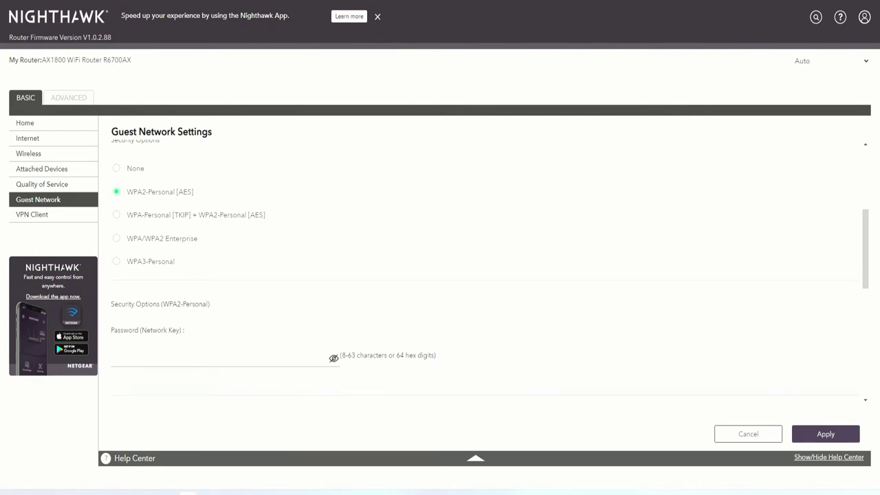
pyautogui.click(153, 359)
pyautogui.click(153, 411)
# Step: Enable the guest network for the 5GHz band and set its wireless network name to Telifox-Guest 5
pyautogui.scroll(-3, 327, 276)
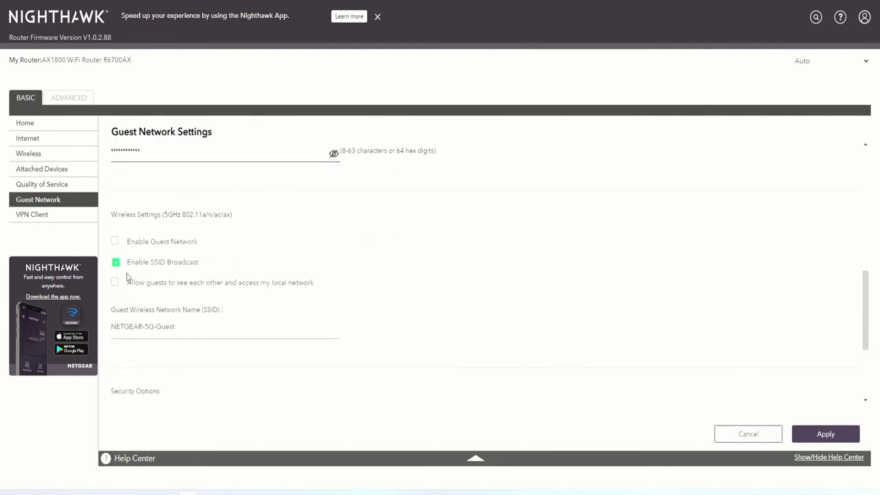
pyautogui.click(114, 244)
pyautogui.tripleClick(204, 330)
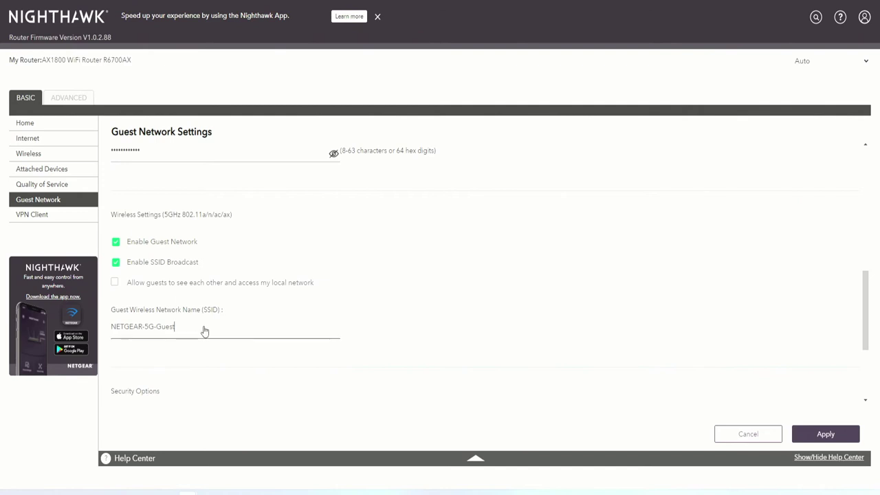
pyautogui.write('Telifox')
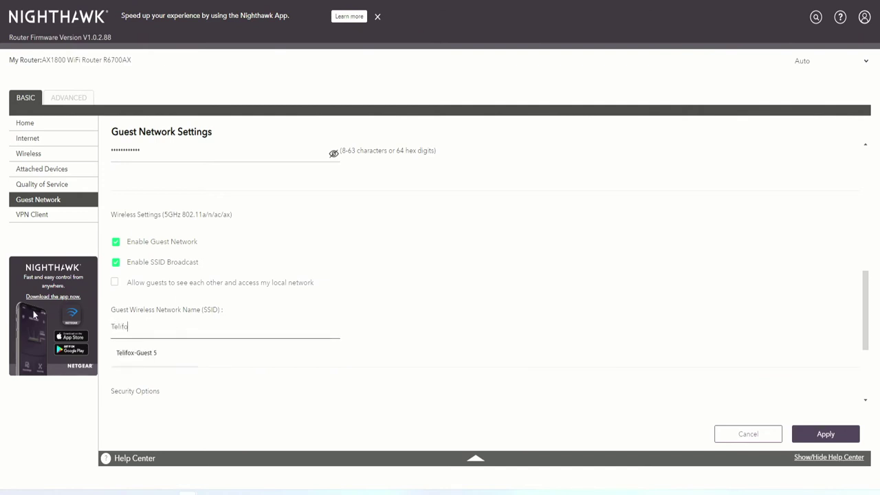
pyautogui.click(138, 353)
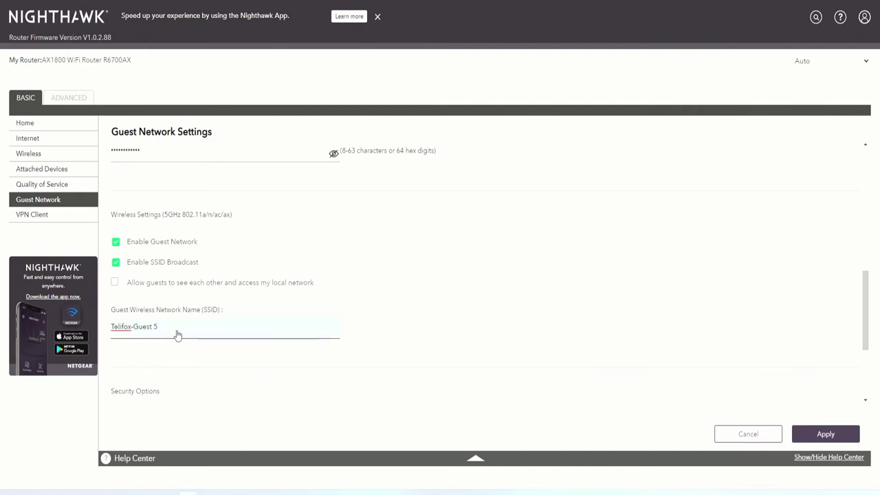
# Step: Secure the 5GHz guest network with WPA2-Personal [AES], fill in its network key password and apply the guest settings without saving the password in the browser
pyautogui.scroll(-1, 172, 340)
pyautogui.scroll(-2, 158, 330)
pyautogui.click(144, 289)
pyautogui.scroll(-2, 226, 295)
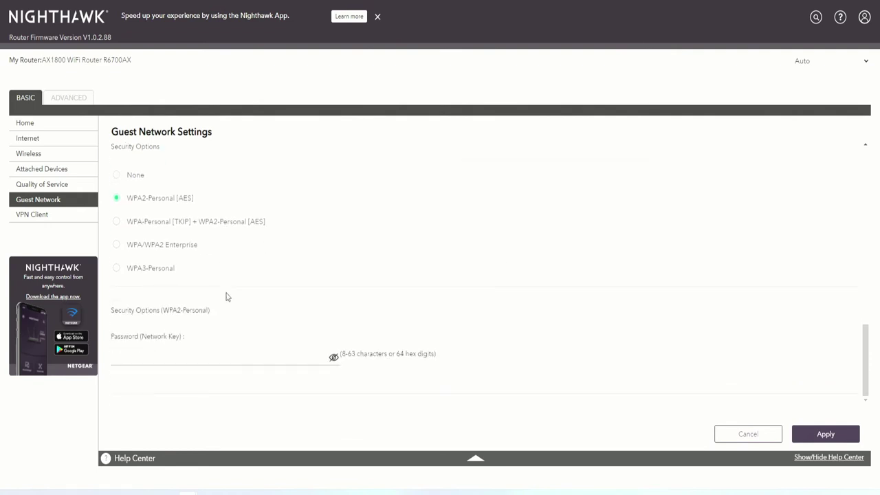
pyautogui.click(148, 361)
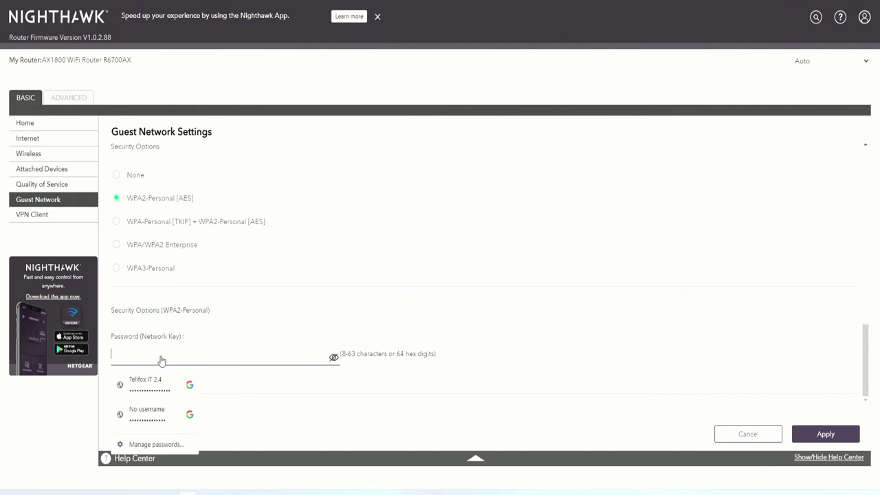
pyautogui.hotkey('ctrl', 'v')
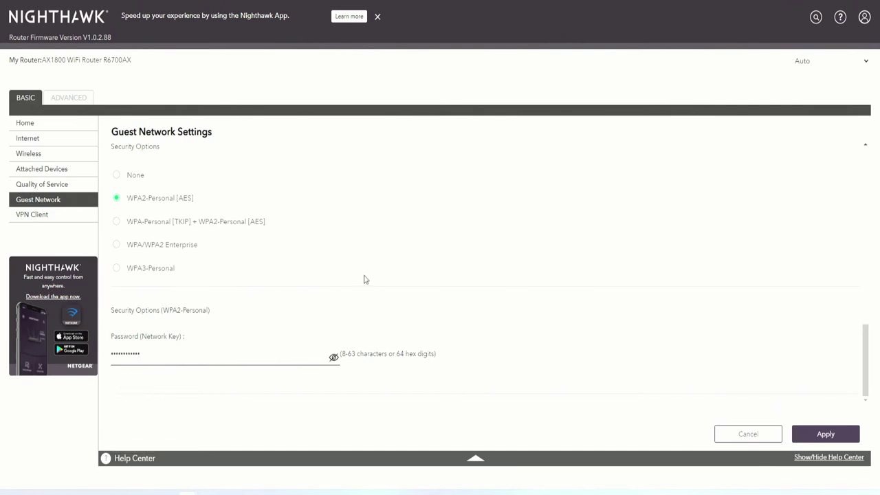
pyautogui.click(807, 435)
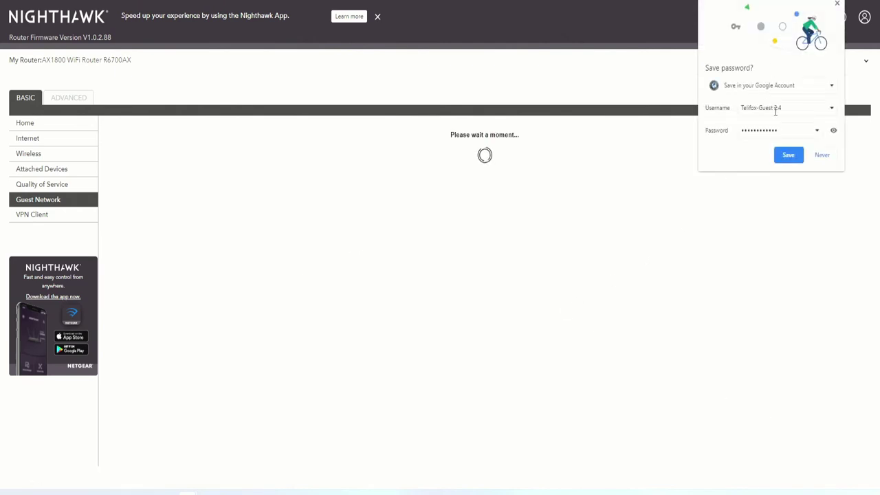
pyautogui.click(837, 4)
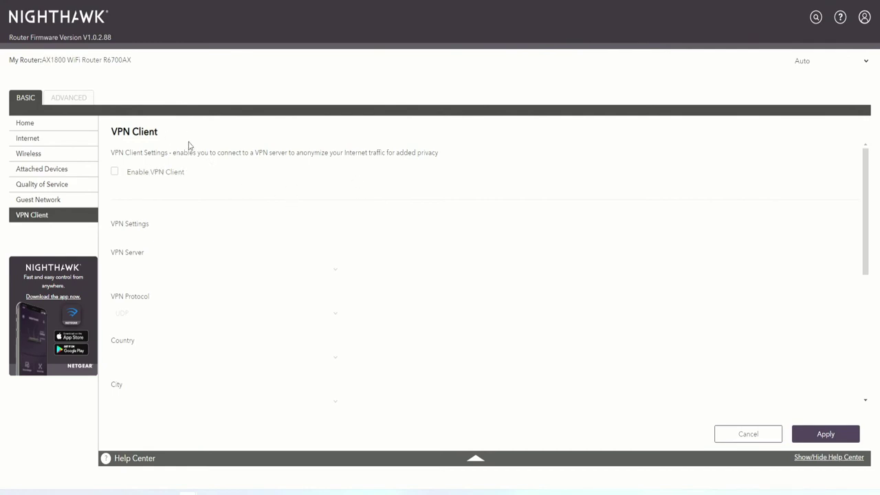
# Step: Look over the VPN Client page and the advanced home overview of router, Internet port, wireless and guest network information
pyautogui.moveTo(118, 135); pyautogui.dragTo(191, 135)
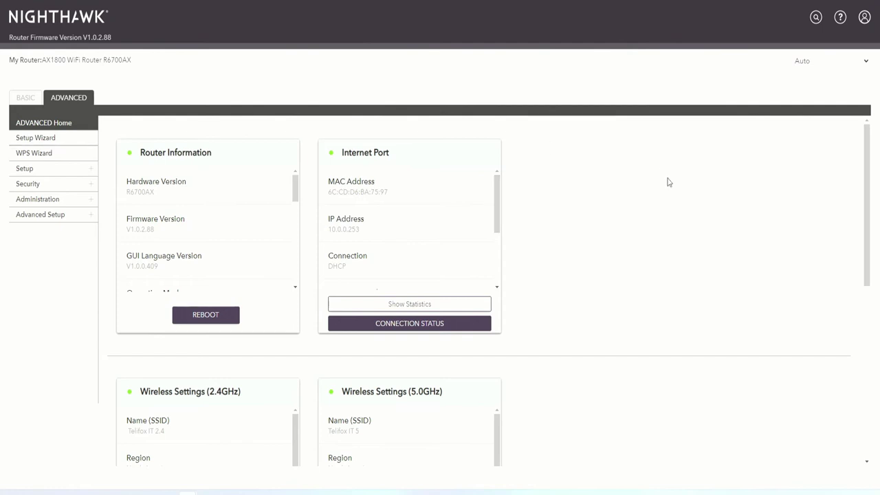
pyautogui.moveTo(496, 195)
pyautogui.mouseDown()
pyautogui.moveTo(500, 263)
pyautogui.moveTo(499, 180)
pyautogui.mouseUp()
pyautogui.scroll(-5, 498, 180)
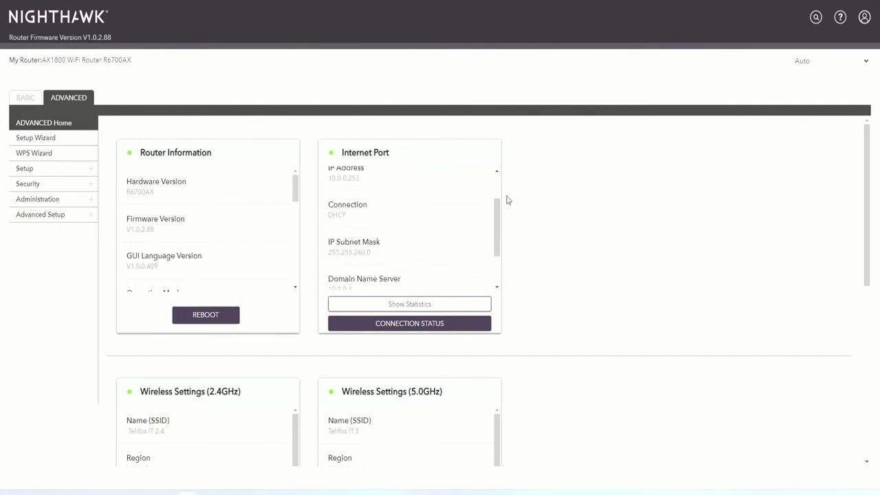
pyautogui.click(419, 172)
pyautogui.click(282, 2)
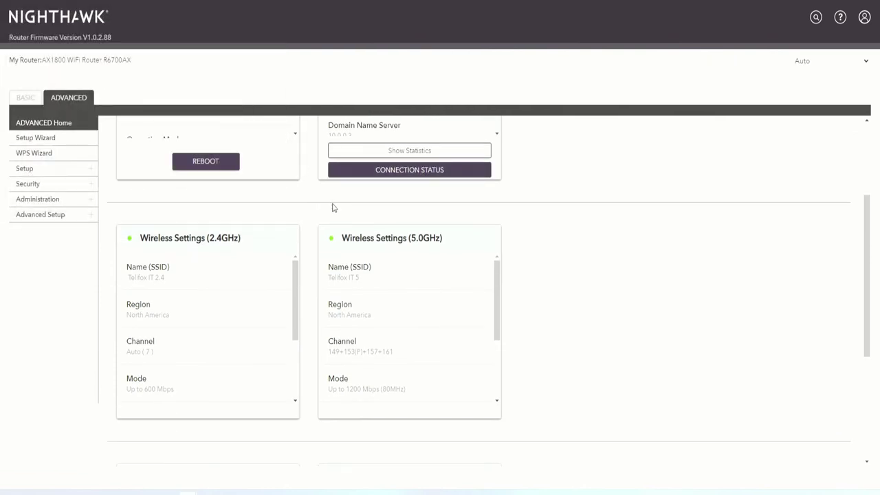
pyautogui.scroll(-3, 518, 275)
pyautogui.scroll(-3, 435, 238)
pyautogui.scroll(-2, 579, 248)
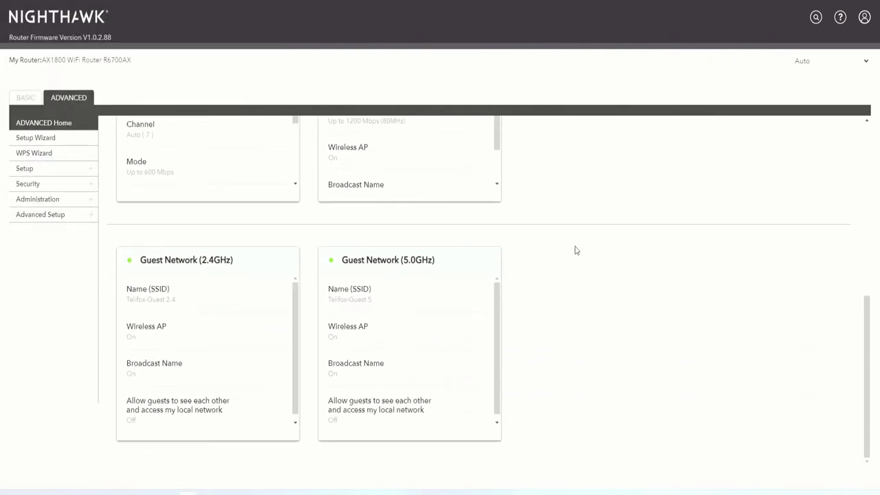
pyautogui.scroll(5, 108, 240)
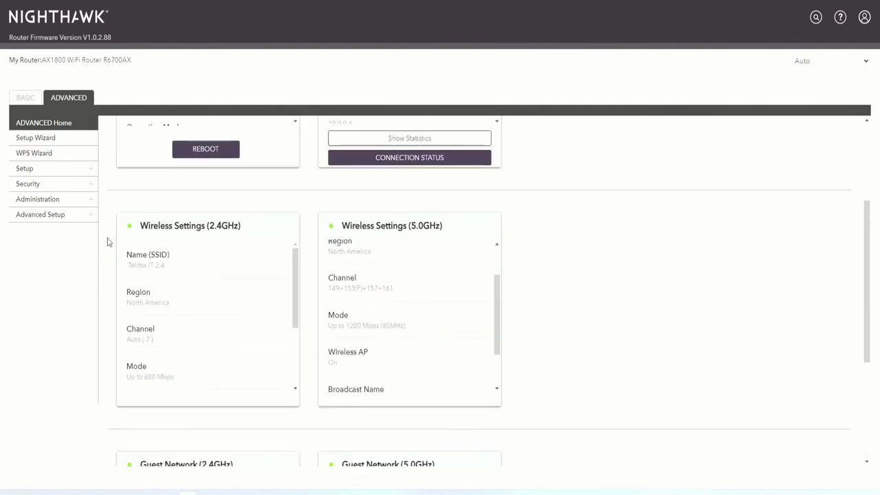
pyautogui.scroll(1, 154, 266)
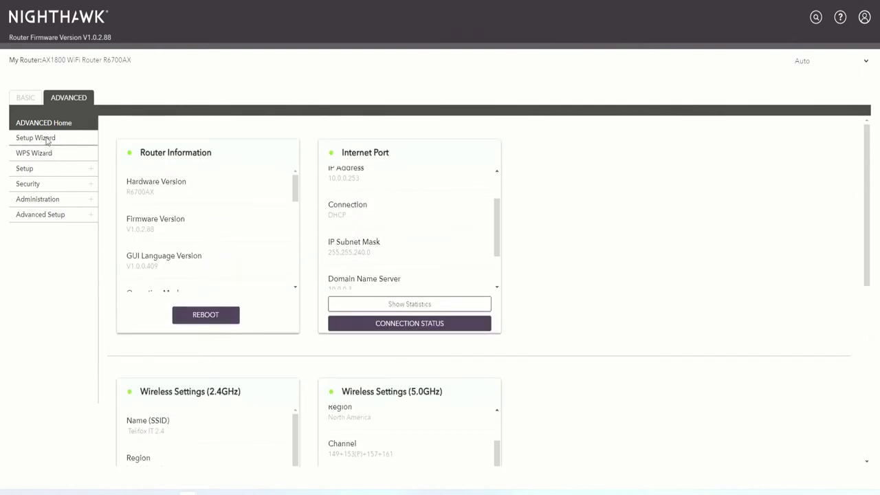
# Step: View the Setup Wizard and the WPS Wizard pages
pyautogui.click(47, 140)
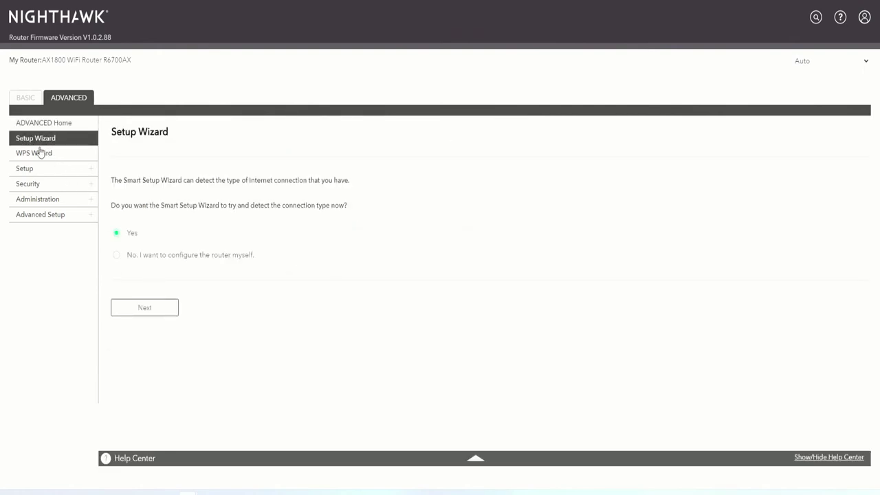
pyautogui.click(41, 155)
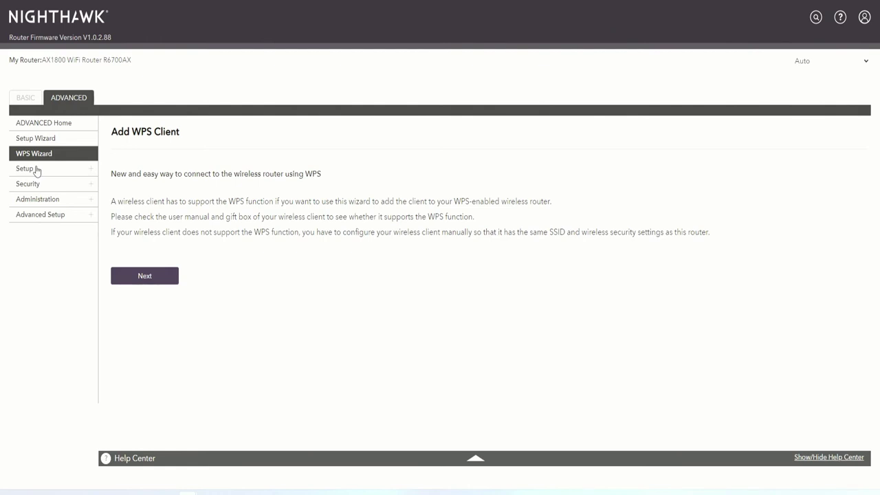
# Step: Look over the advanced IPv4 Internet Setup page through its Router MAC Address options
pyautogui.click(36, 170)
pyautogui.click(51, 188)
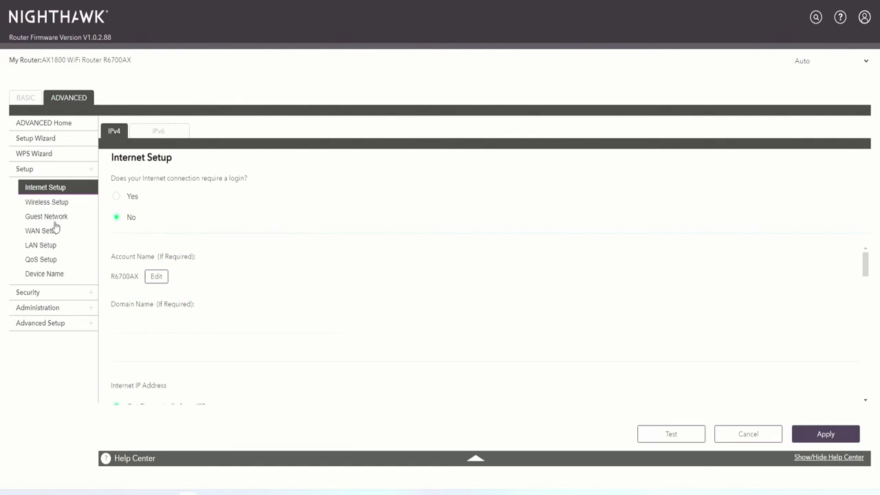
pyautogui.scroll(-4, 323, 293)
pyautogui.scroll(-5, 361, 299)
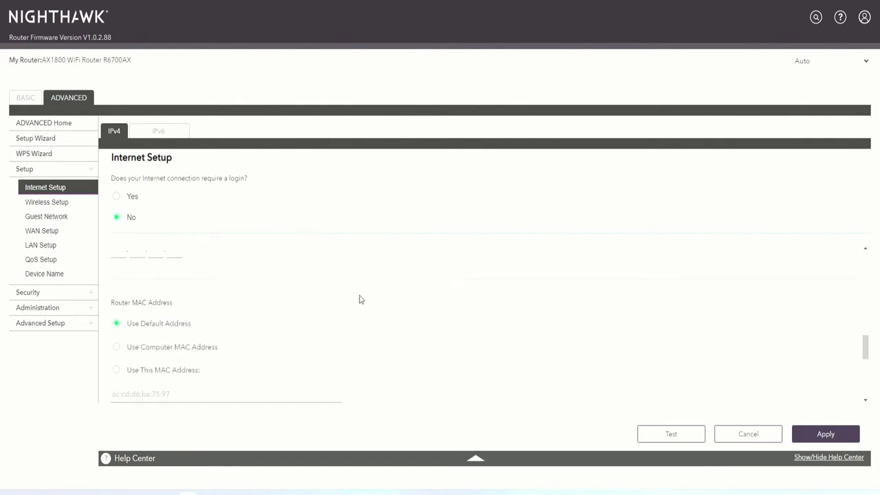
pyautogui.scroll(2, 358, 299)
pyautogui.scroll(3, 358, 298)
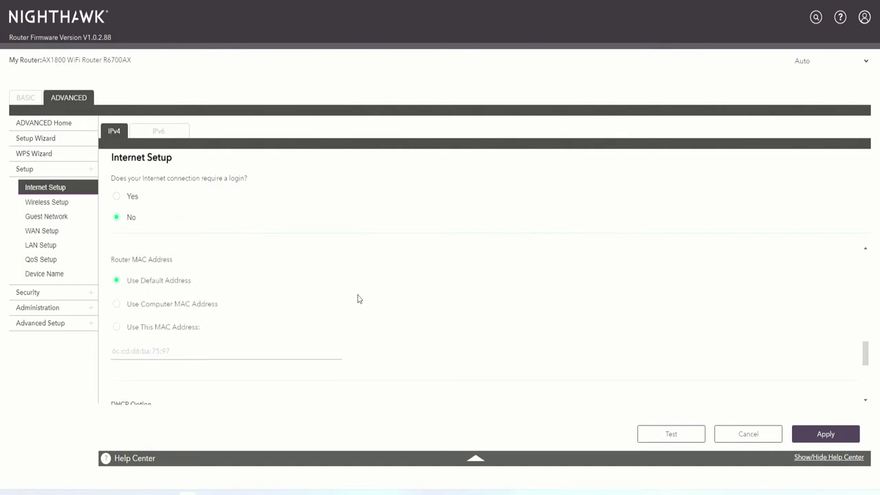
# Step: Enable OFDMA in 2.4GHz and in 5GHz in the advanced wireless settings and apply the changes
pyautogui.click(40, 202)
pyautogui.click(131, 286)
pyautogui.click(154, 316)
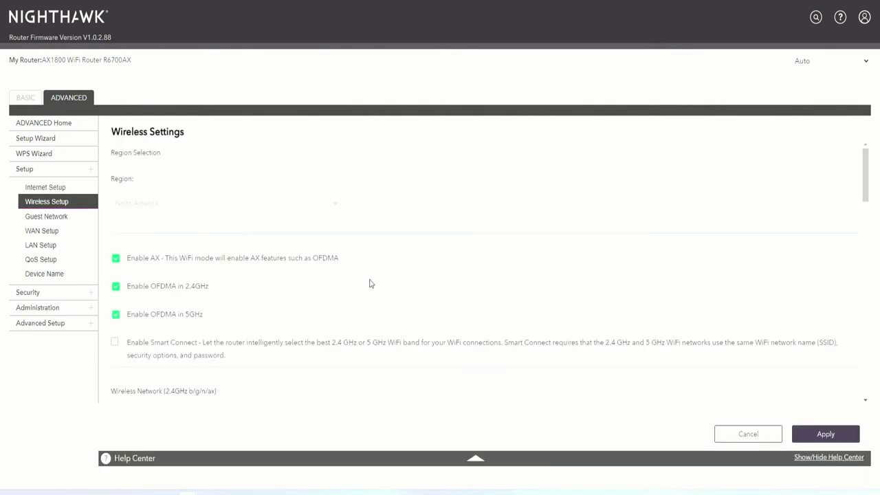
pyautogui.scroll(-2, 369, 282)
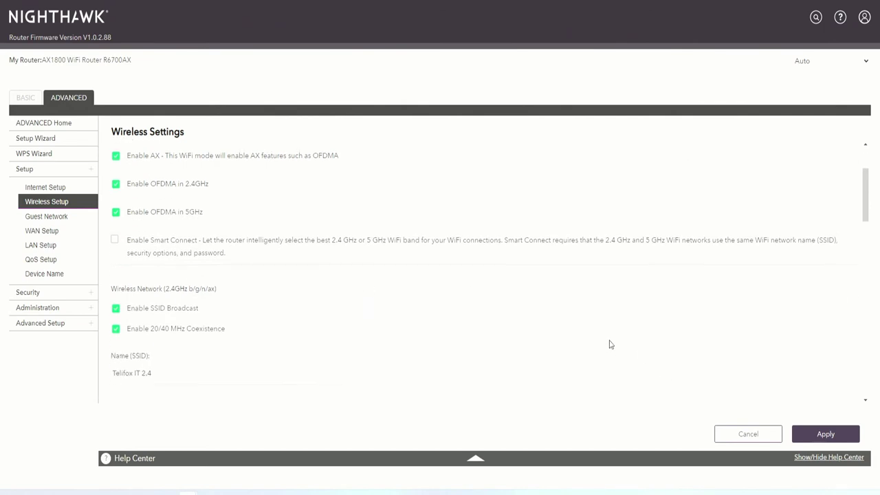
pyautogui.scroll(-10, 610, 344)
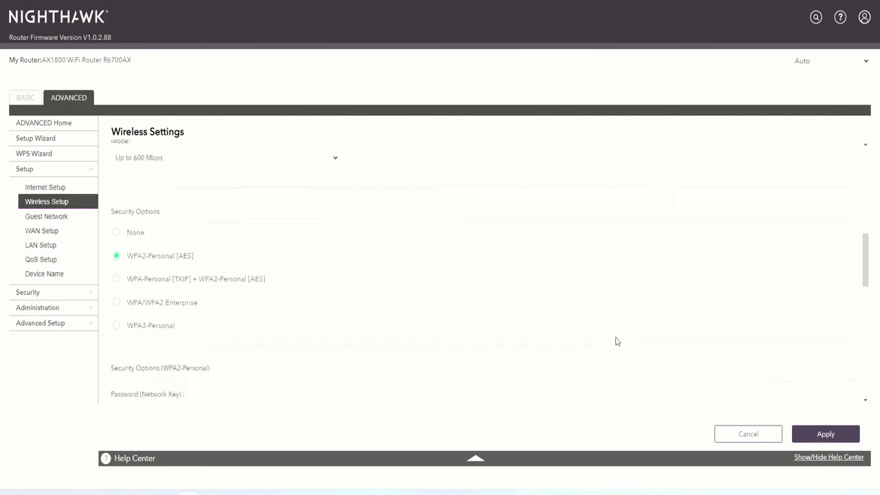
pyautogui.click(852, 435)
pyautogui.click(522, 75)
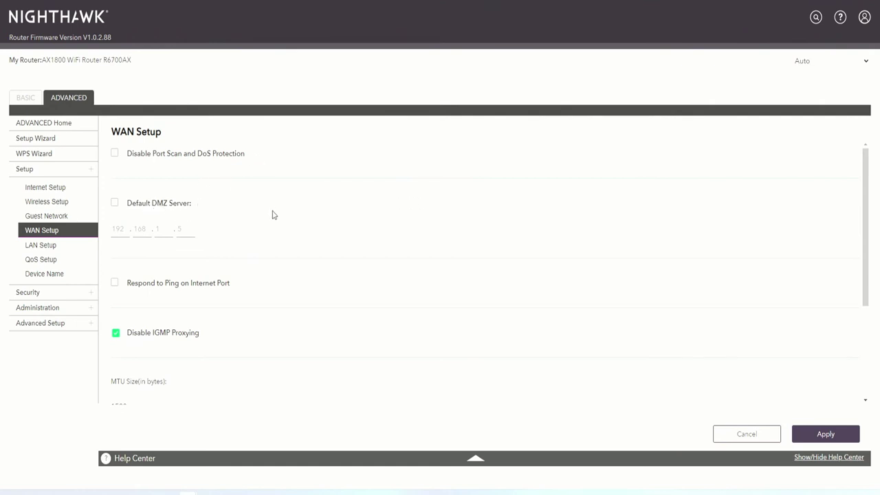
# Step: Review the WAN Setup options, including DMZ server, ping response, IGMP proxying, MTU size, NAT filtering and SIP ALG
pyautogui.scroll(-1, 235, 229)
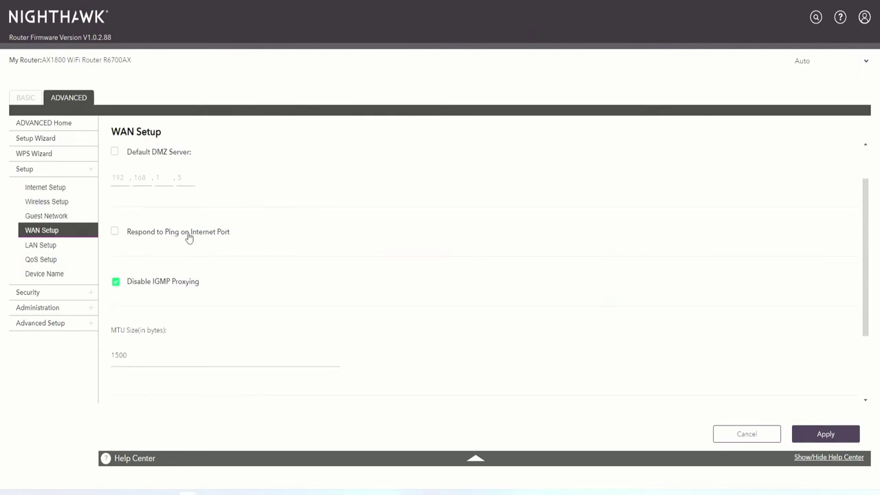
pyautogui.scroll(-1, 231, 232)
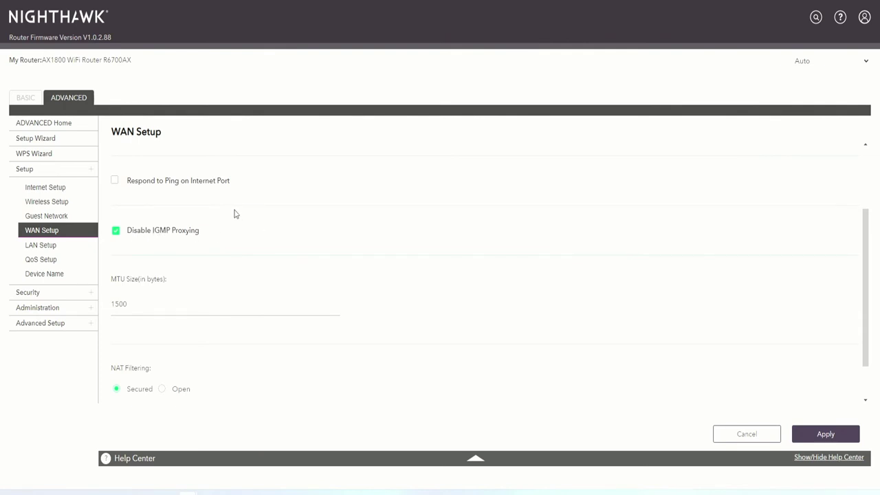
pyautogui.scroll(-1, 233, 220)
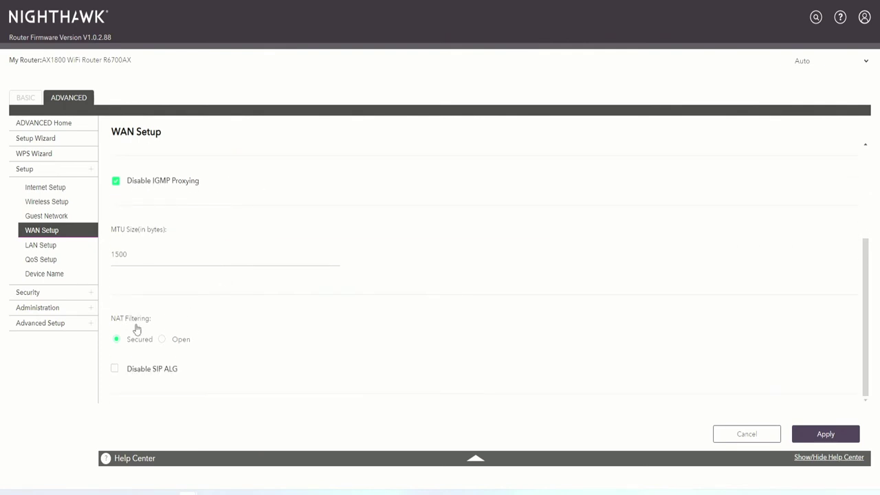
pyautogui.scroll(3, 241, 330)
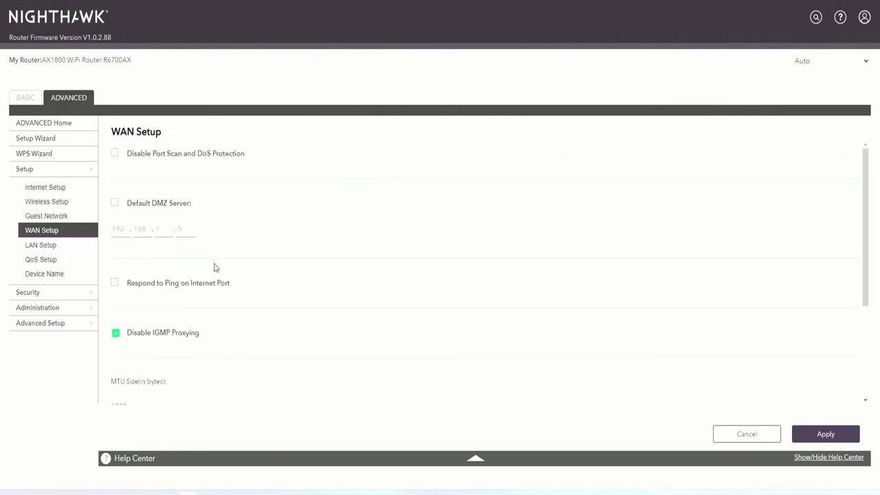
# Step: Review the LAN Setup page, including its TCP/IP settings, DHCP server range, lease time and address reservation table
pyautogui.click(37, 247)
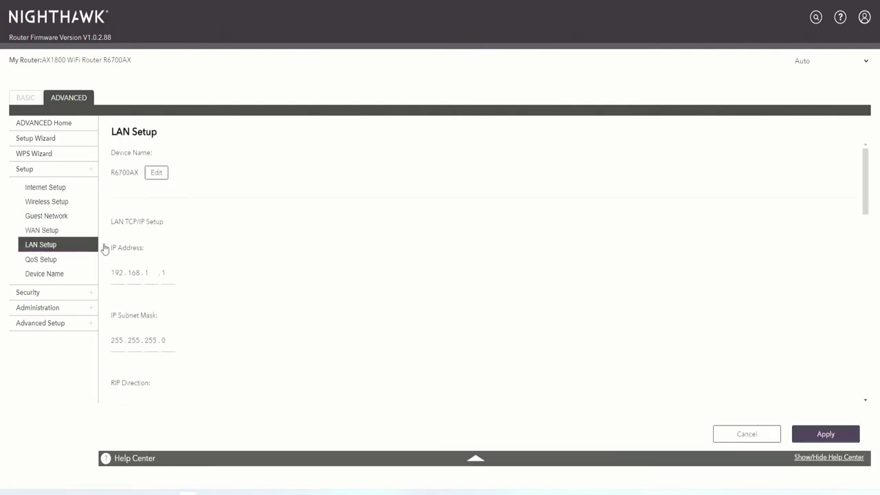
pyautogui.scroll(-1, 222, 224)
pyautogui.scroll(-5, 231, 224)
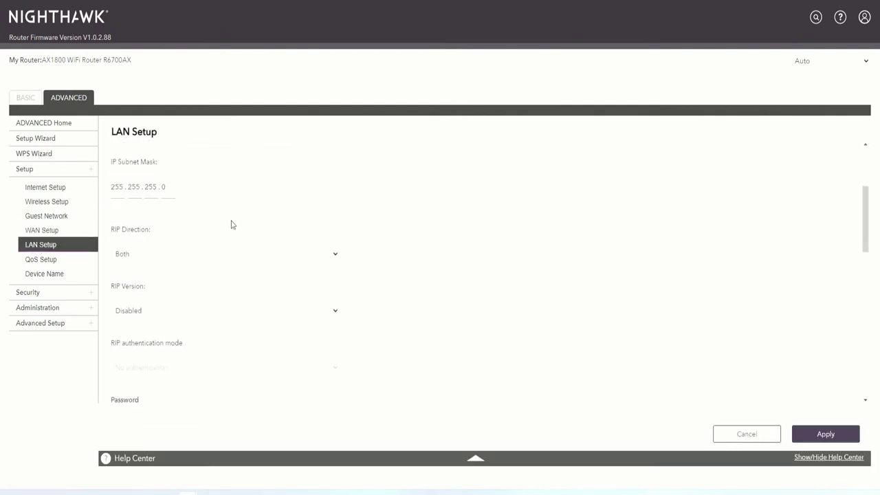
pyautogui.scroll(-4, 231, 224)
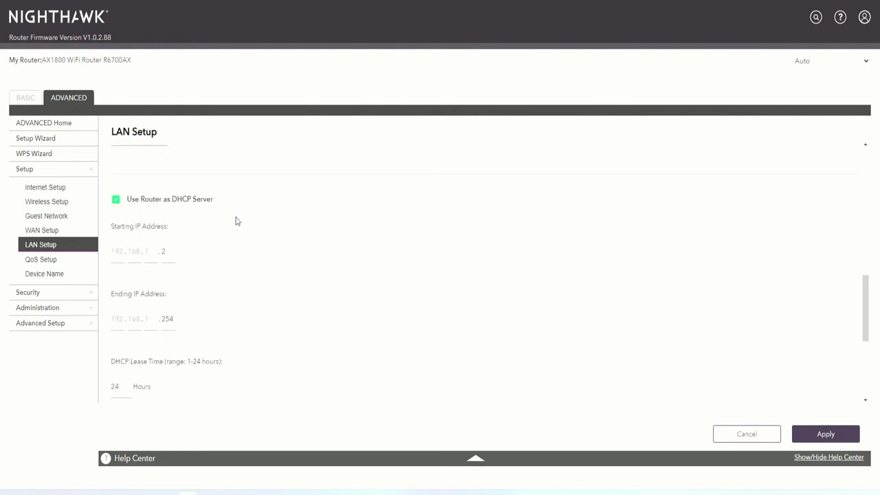
pyautogui.scroll(-2, 236, 220)
pyautogui.scroll(2, 236, 221)
pyautogui.scroll(-3, 236, 221)
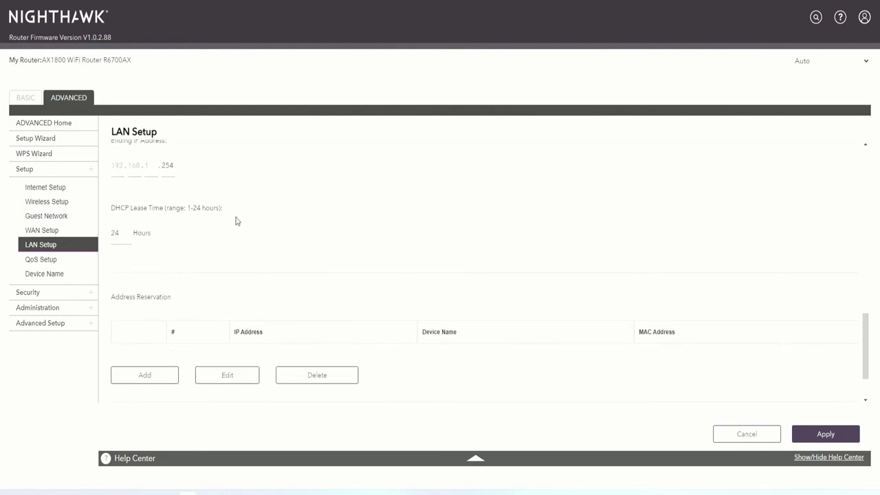
pyautogui.scroll(2, 240, 222)
pyautogui.scroll(8, 241, 222)
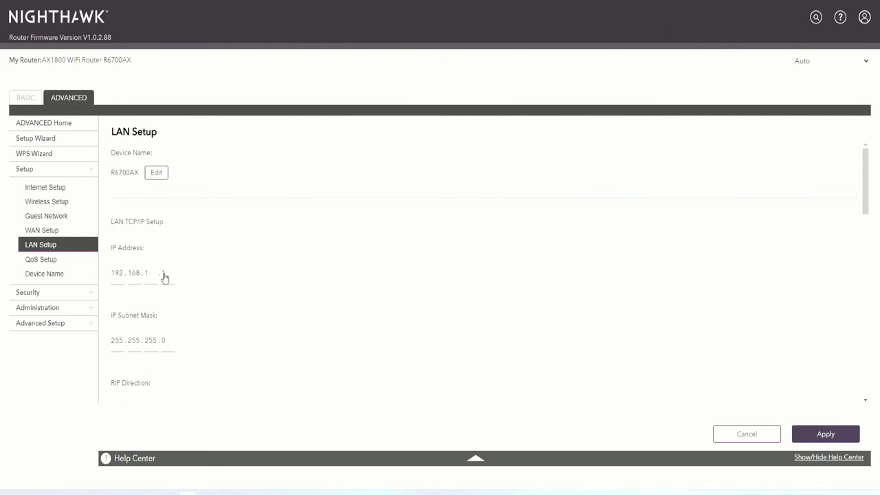
# Step: Examine the RIP Direction and RIP Version options in the LAN TCP/IP settings
pyautogui.scroll(-1, 165, 286)
pyautogui.scroll(-1, 160, 285)
pyautogui.click(128, 309)
pyautogui.click(135, 310)
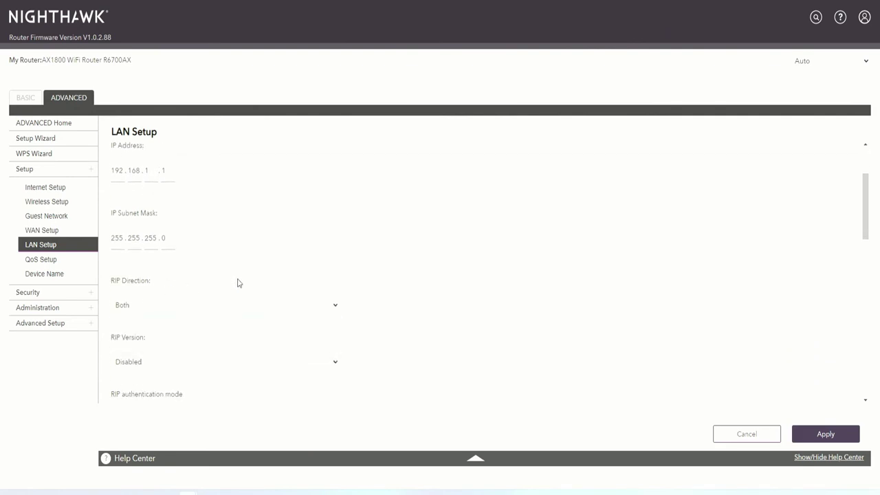
pyautogui.scroll(-1, 153, 310)
pyautogui.click(151, 310)
pyautogui.click(115, 317)
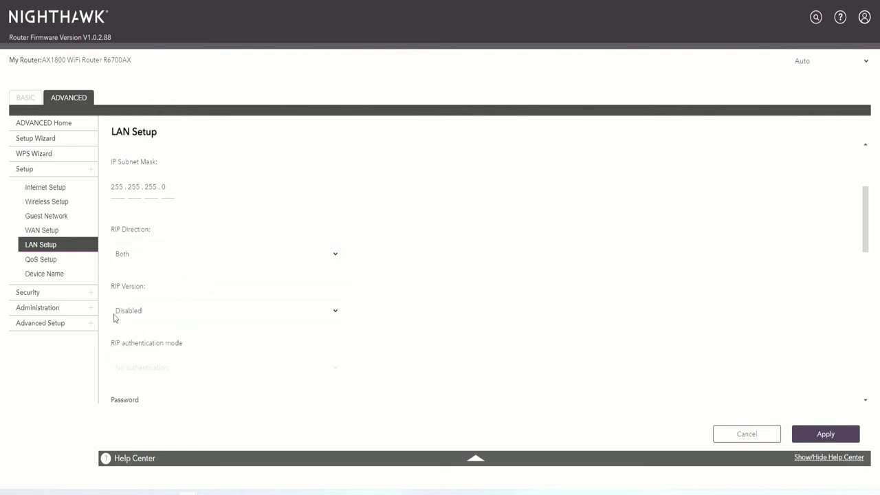
# Step: Turn on Always Use HTTPS to Access Router under Local Management in LAN Setup and apply the change
pyautogui.scroll(-3, 146, 254)
pyautogui.scroll(-5, 152, 322)
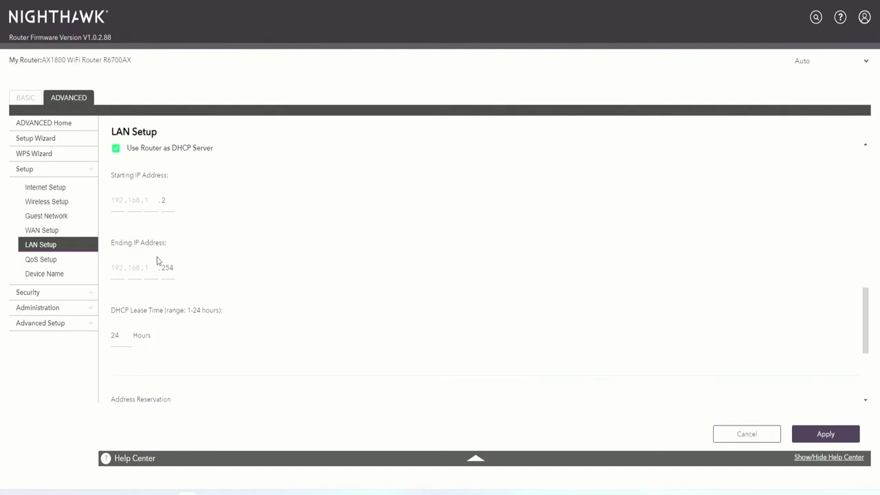
pyautogui.scroll(-3, 155, 309)
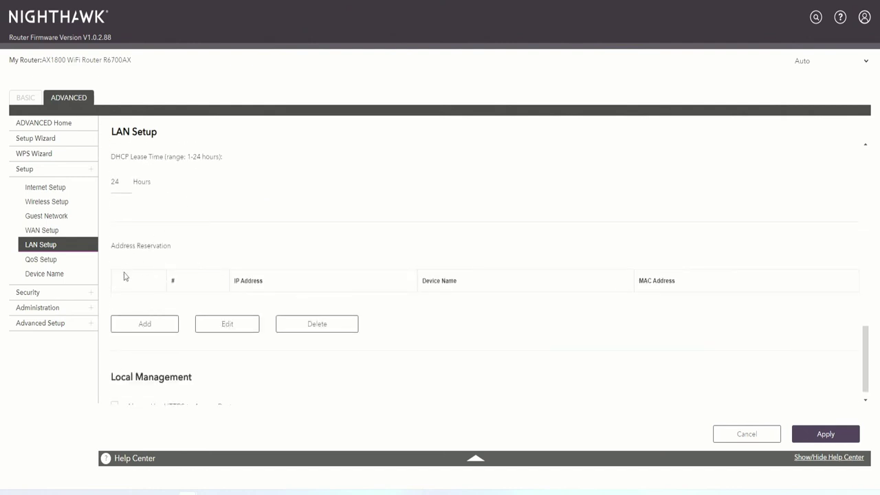
pyautogui.scroll(-1, 220, 289)
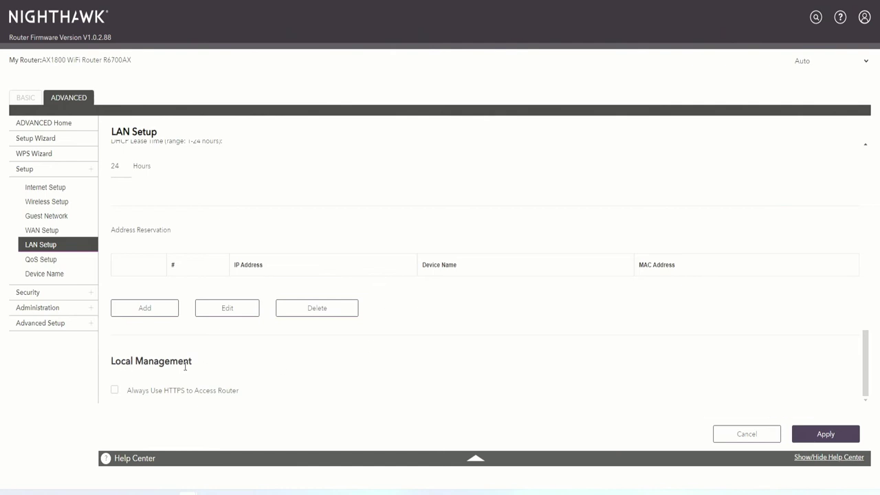
pyautogui.click(159, 396)
pyautogui.click(829, 437)
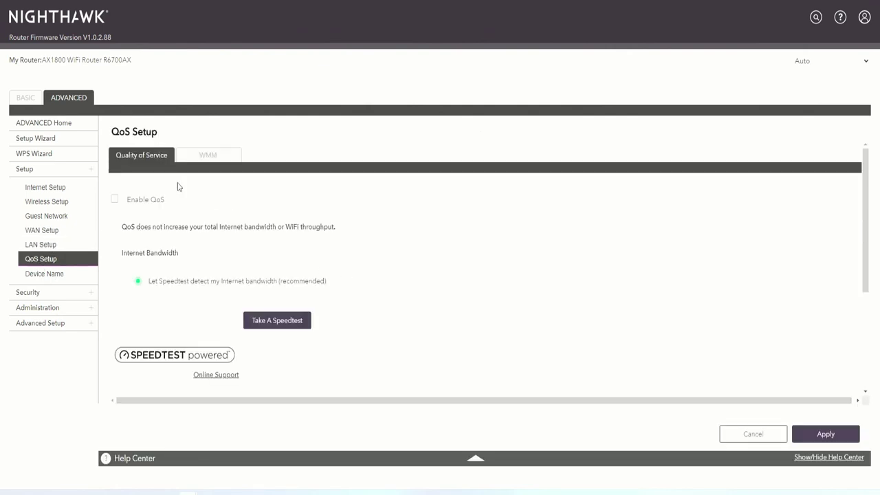
# Step: Review the WMM settings for QoS and the router's Device Name setting
pyautogui.click(214, 159)
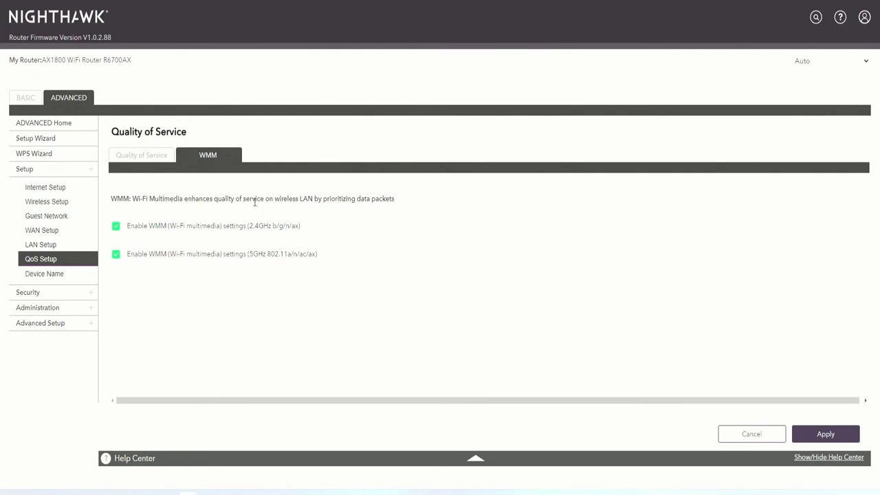
pyautogui.click(55, 274)
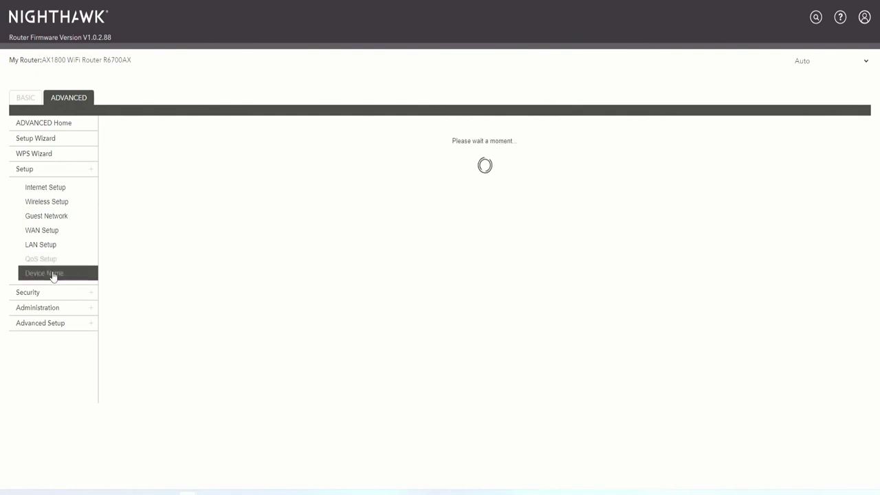
pyautogui.doubleClick(156, 219)
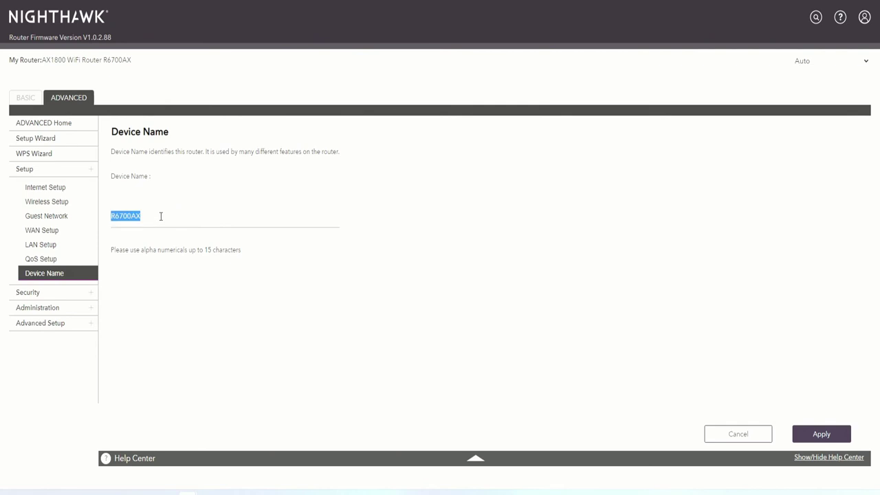
pyautogui.click(158, 174)
# Step: Turn on Access Control in the security settings, keeping the rule that allows all new devices to connect, and apply it
pyautogui.click(44, 295)
pyautogui.click(50, 206)
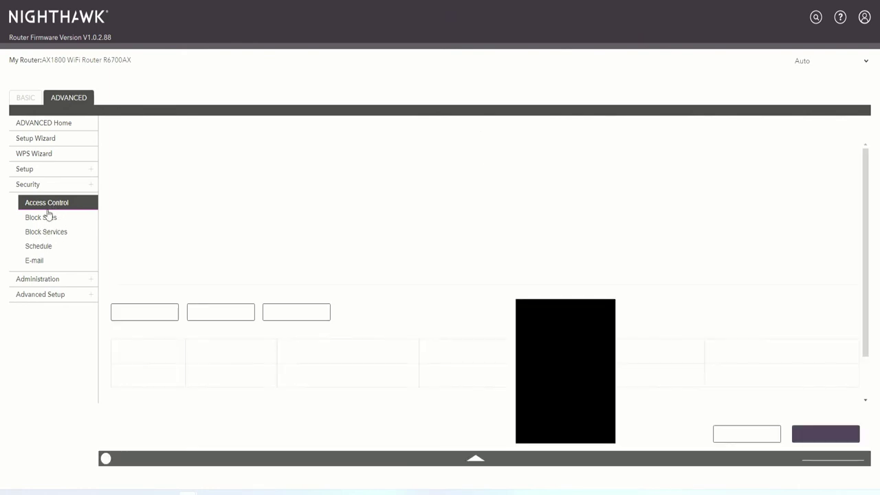
pyautogui.scroll(-1, 289, 203)
pyautogui.scroll(1, 279, 202)
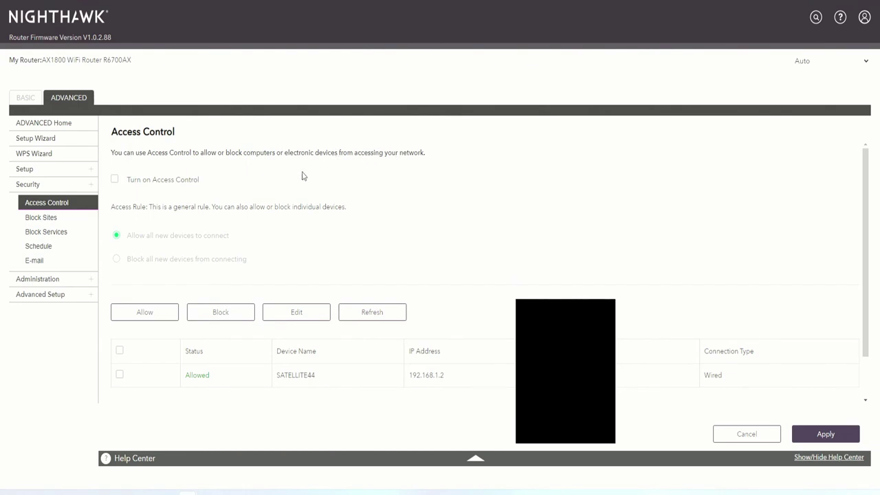
pyautogui.click(117, 182)
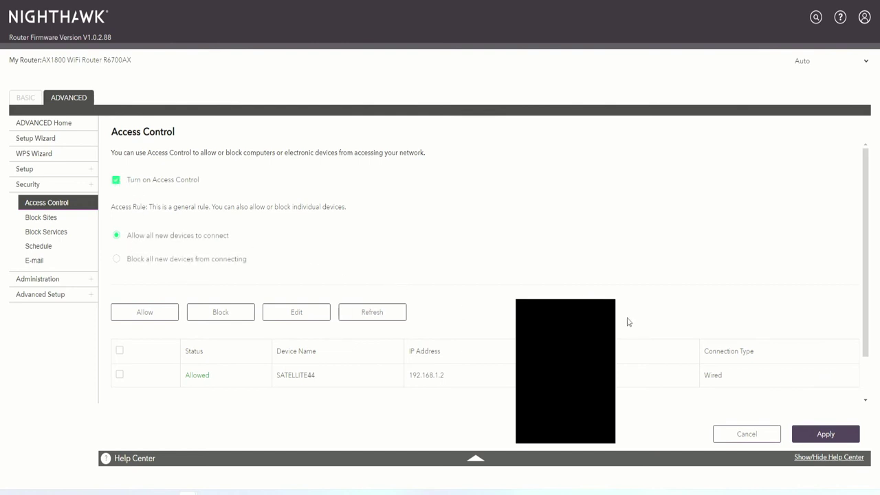
pyautogui.click(826, 434)
pyautogui.moveTo(452, 374); pyautogui.dragTo(407, 377)
# Step: Review the Block Sites options, including keyword blocking modes, keyword or domain entry, the blocked list and trusted IP address
pyautogui.click(41, 218)
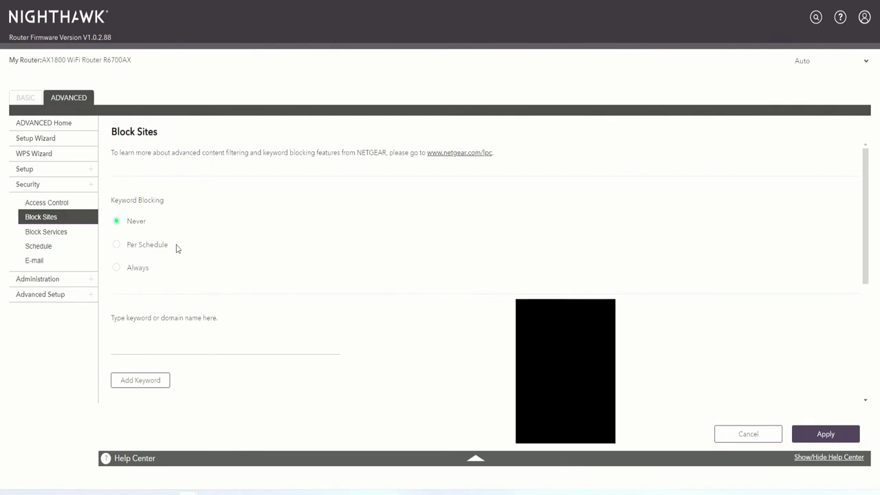
pyautogui.scroll(-1, 176, 248)
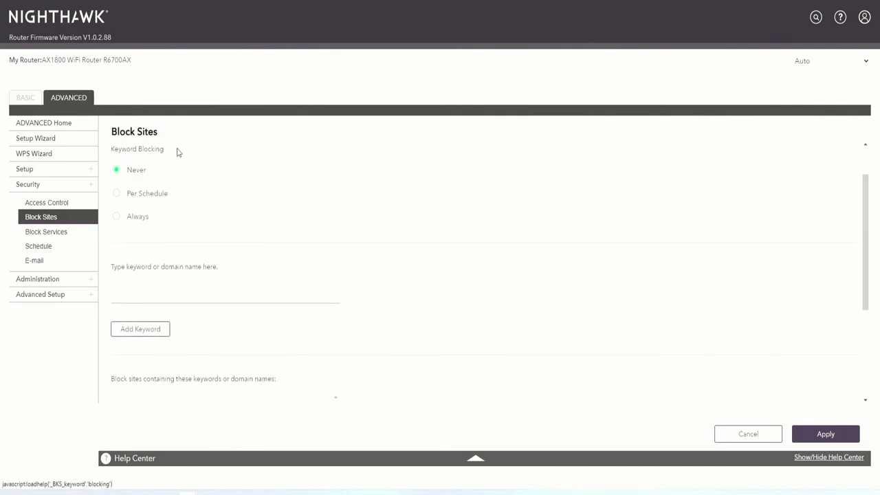
pyautogui.scroll(-3, 234, 247)
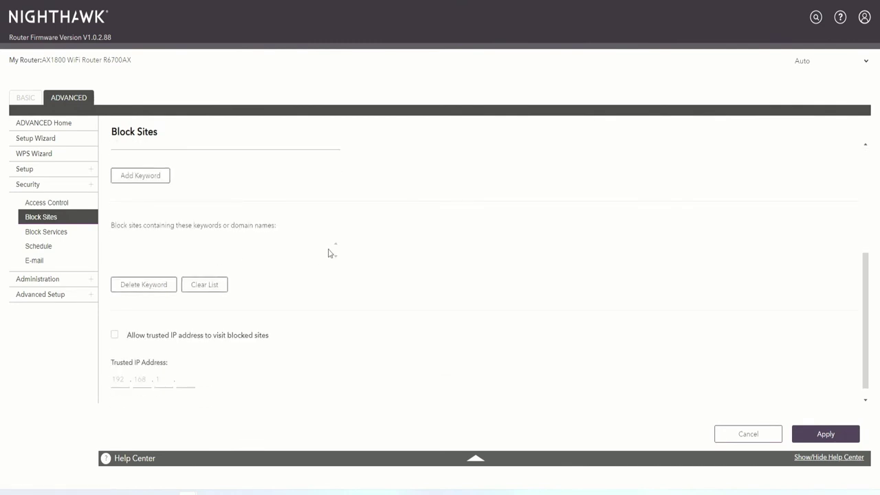
pyautogui.scroll(-1, 328, 253)
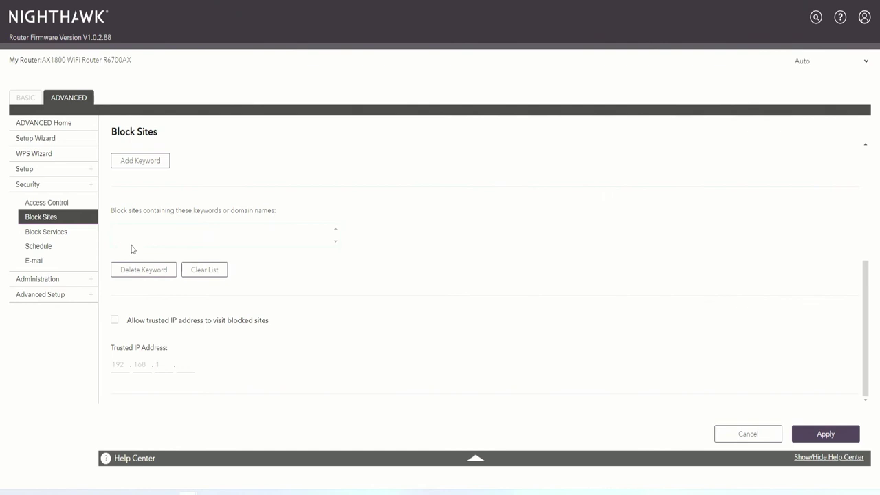
pyautogui.scroll(3, 199, 230)
pyautogui.click(151, 283)
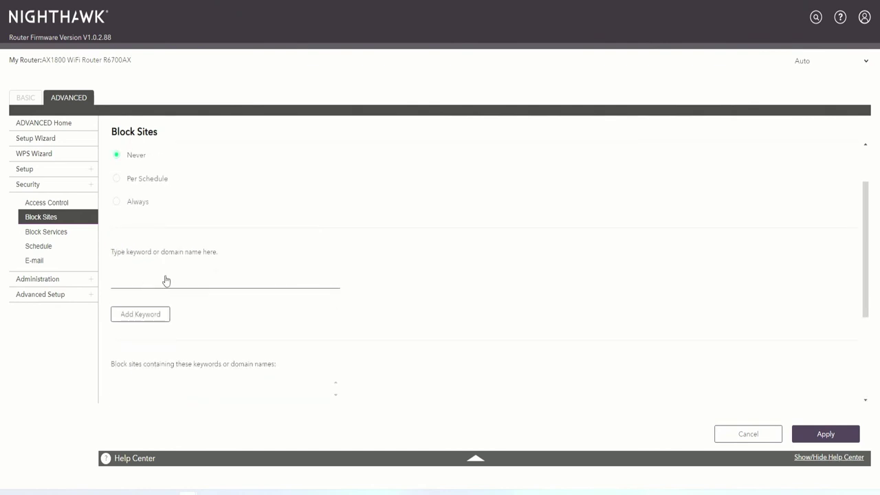
pyautogui.scroll(-3, 160, 272)
pyautogui.scroll(3, 154, 269)
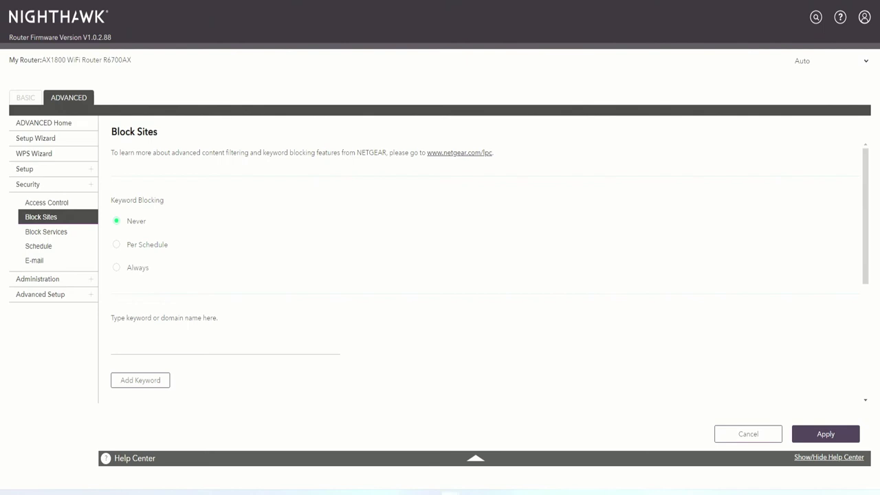
# Step: Add Telnet to the Block Services table, filtered for all IP addresses
pyautogui.click(40, 234)
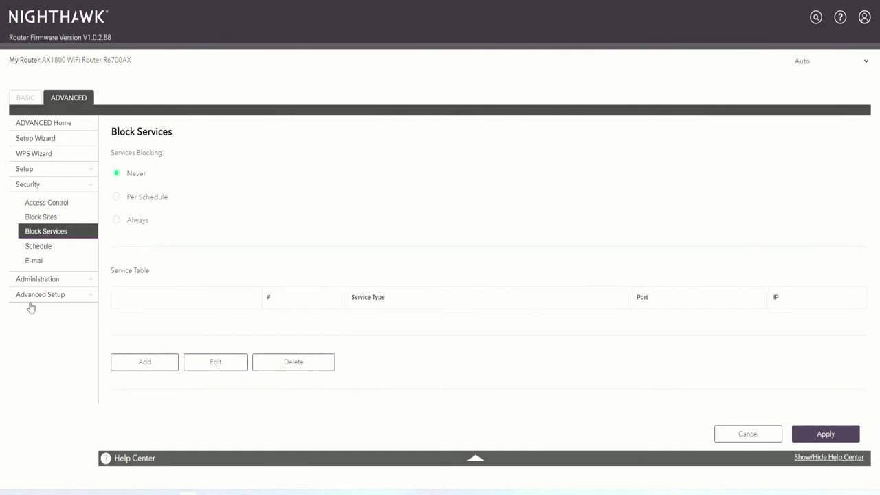
pyautogui.click(157, 368)
pyautogui.click(334, 178)
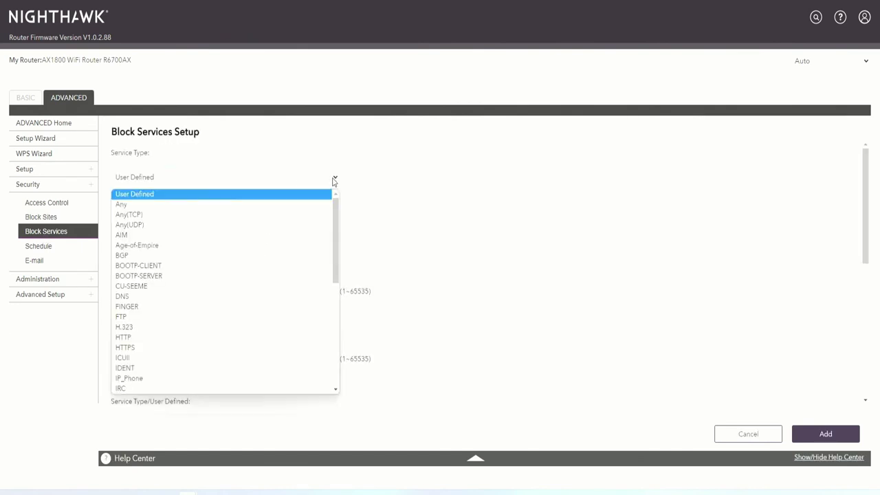
pyautogui.scroll(-5, 255, 309)
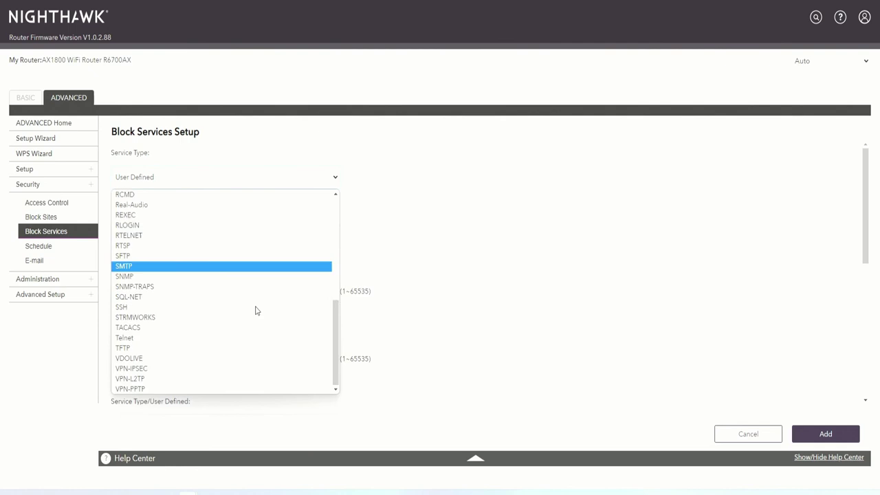
pyautogui.click(182, 337)
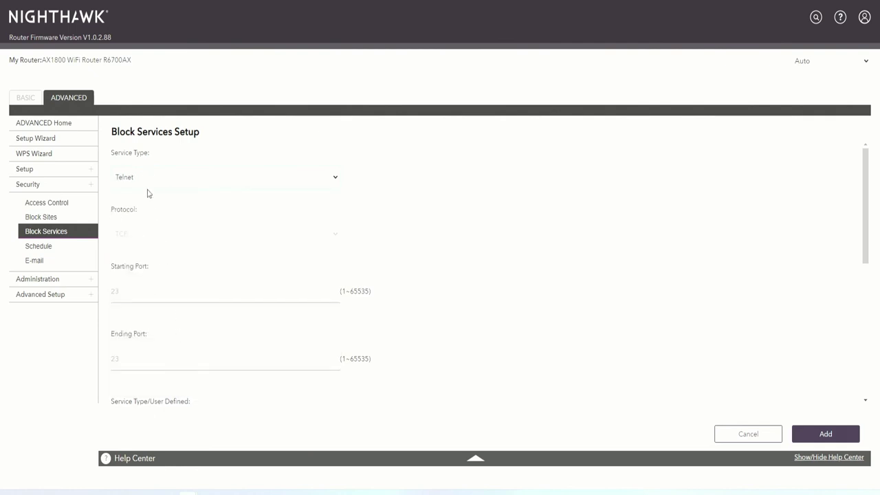
pyautogui.scroll(-5, 182, 288)
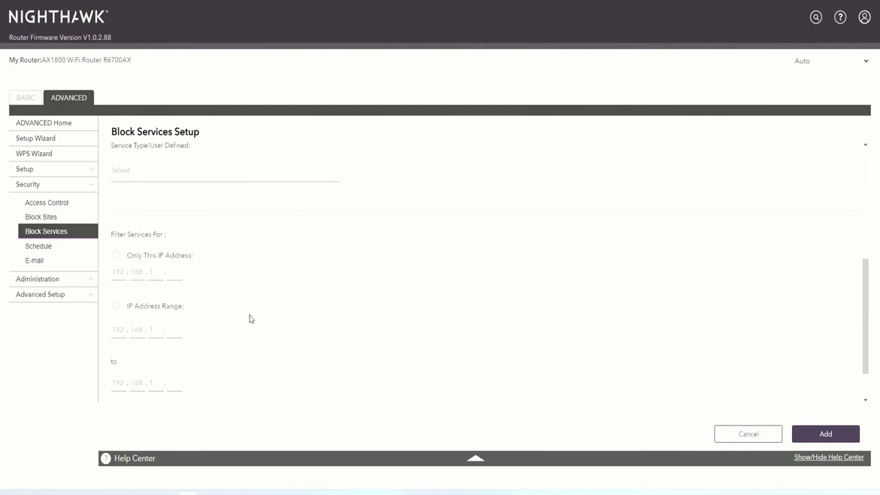
pyautogui.scroll(-2, 250, 319)
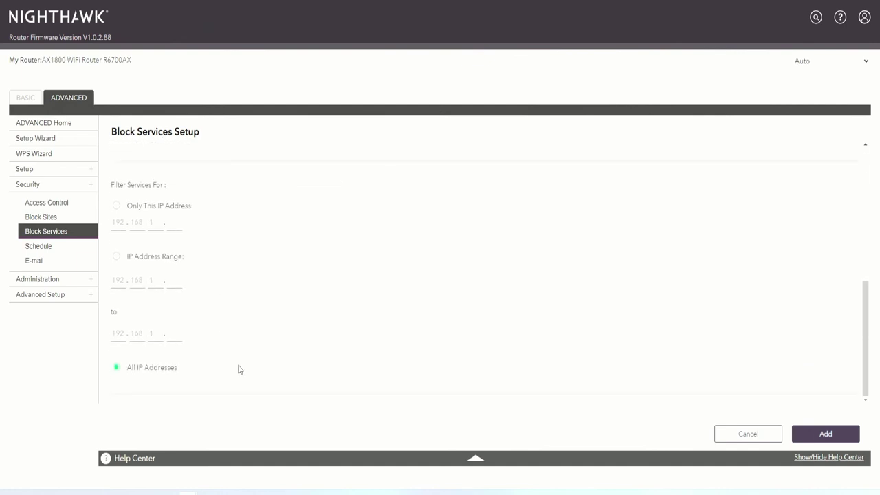
pyautogui.click(826, 435)
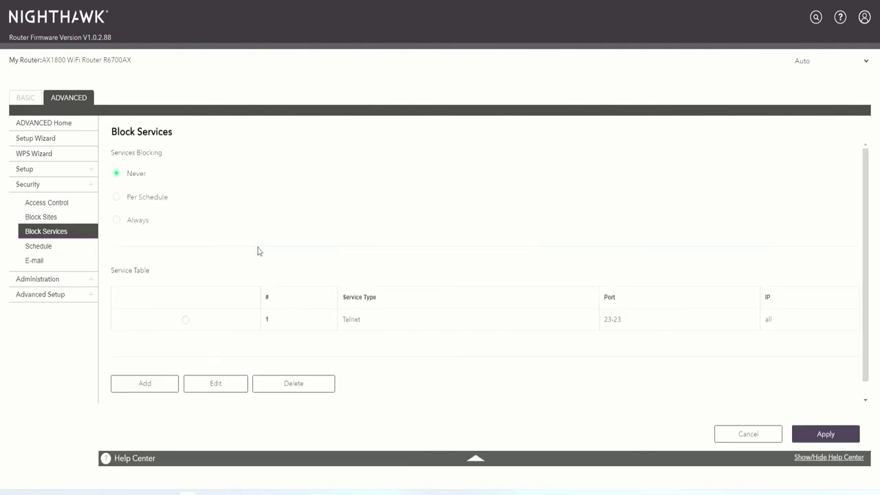
# Step: Examine the service types available for another Block Services entry
pyautogui.click(151, 386)
pyautogui.click(319, 174)
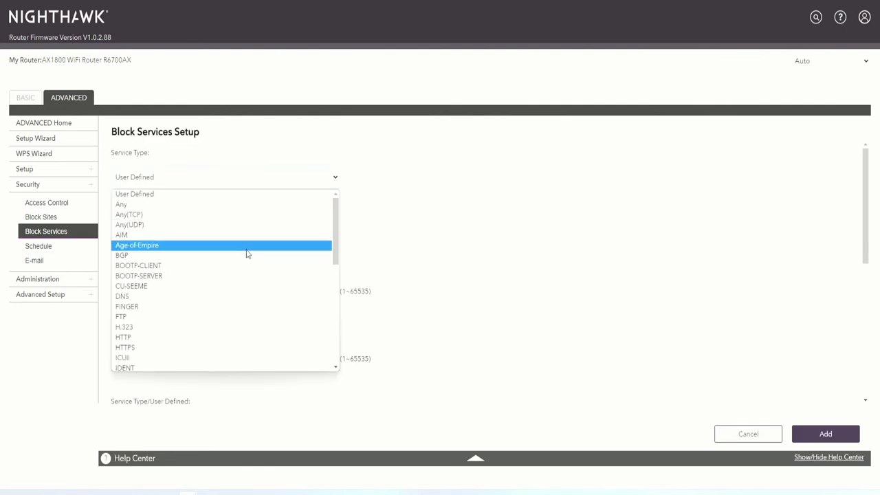
pyautogui.scroll(-3, 247, 254)
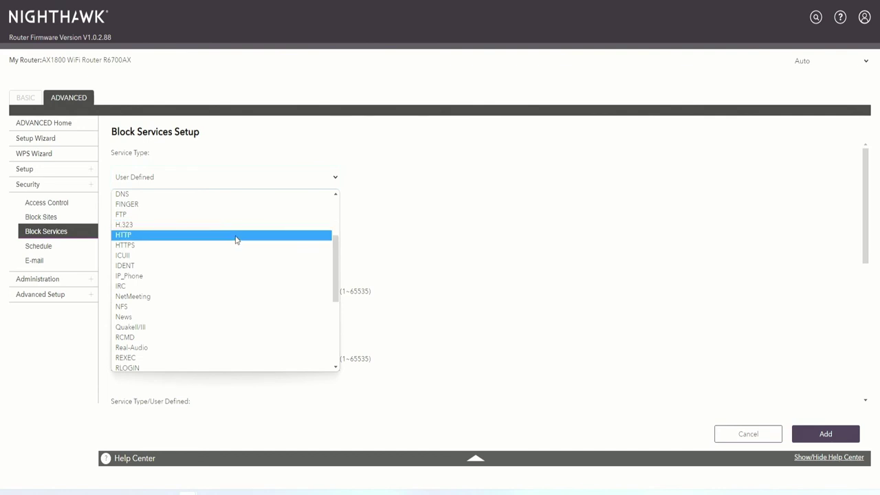
pyautogui.scroll(-2, 221, 294)
pyautogui.scroll(-1, 221, 294)
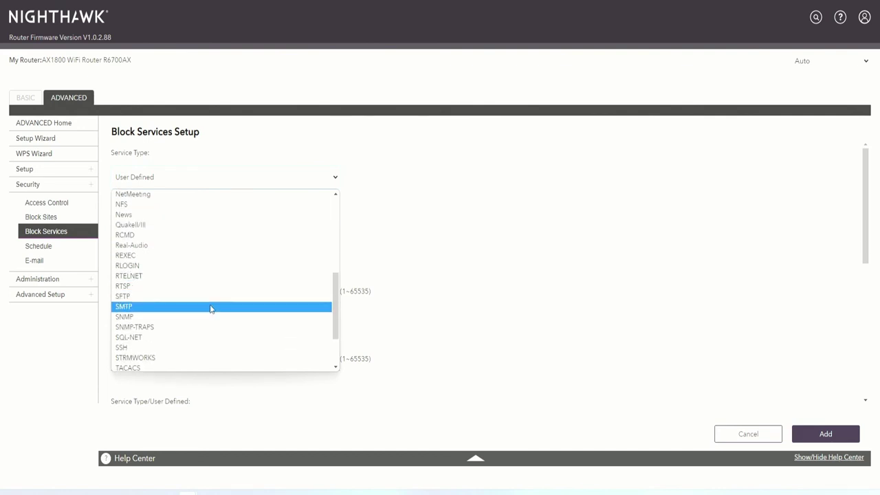
pyautogui.scroll(-2, 212, 307)
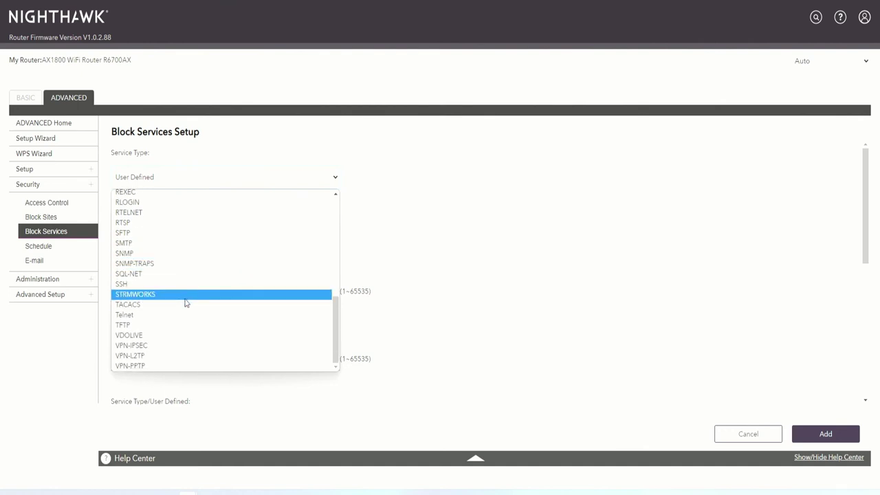
pyautogui.scroll(10, 189, 347)
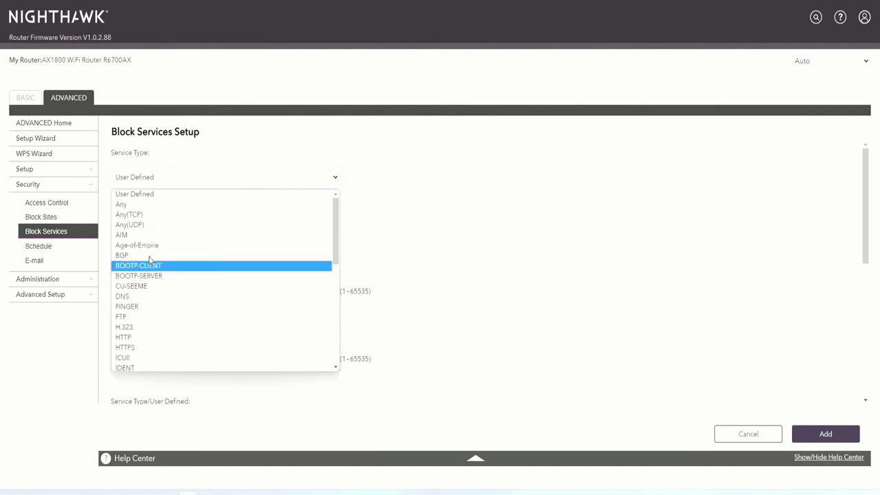
pyautogui.click(213, 152)
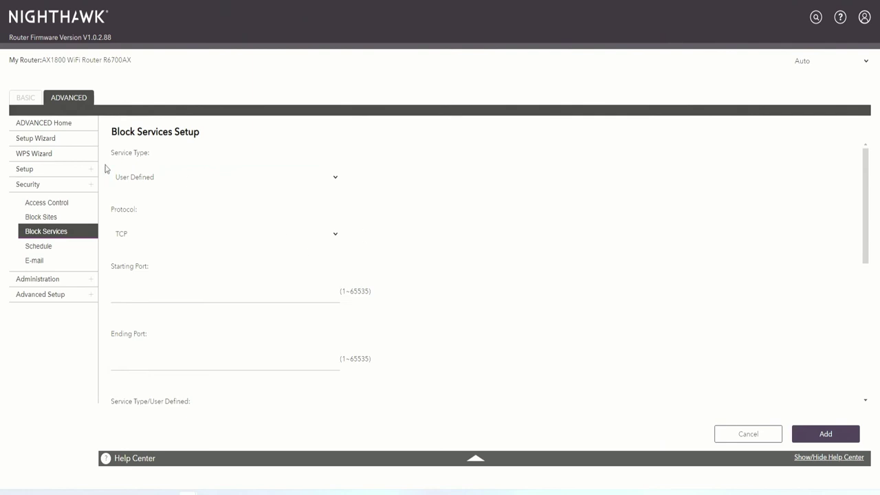
# Step: Review the blocking Schedule's days and times, and the E-mail page's alert and log-sending settings
pyautogui.click(37, 249)
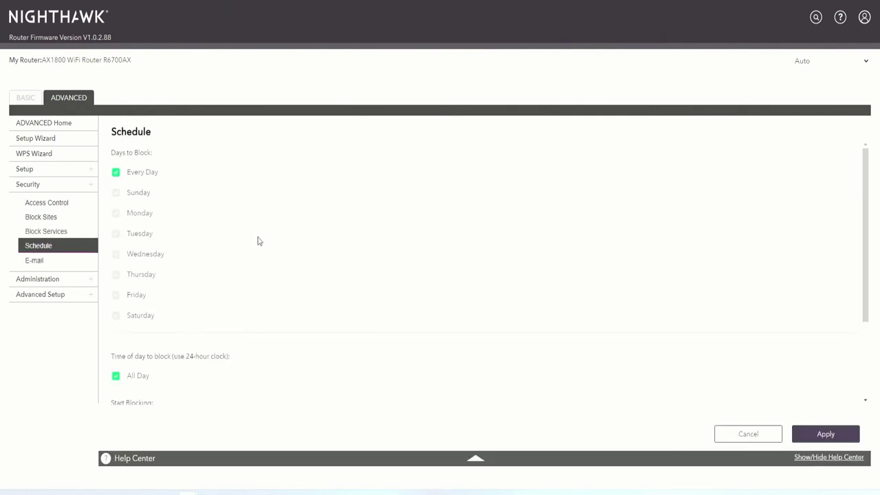
pyautogui.scroll(-3, 268, 242)
pyautogui.scroll(3, 296, 239)
pyautogui.scroll(-3, 296, 223)
pyautogui.click(35, 261)
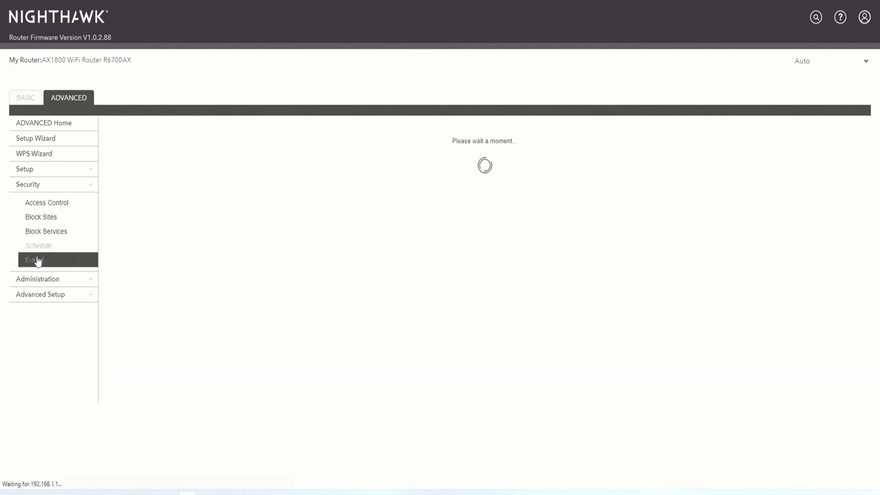
pyautogui.scroll(-5, 312, 219)
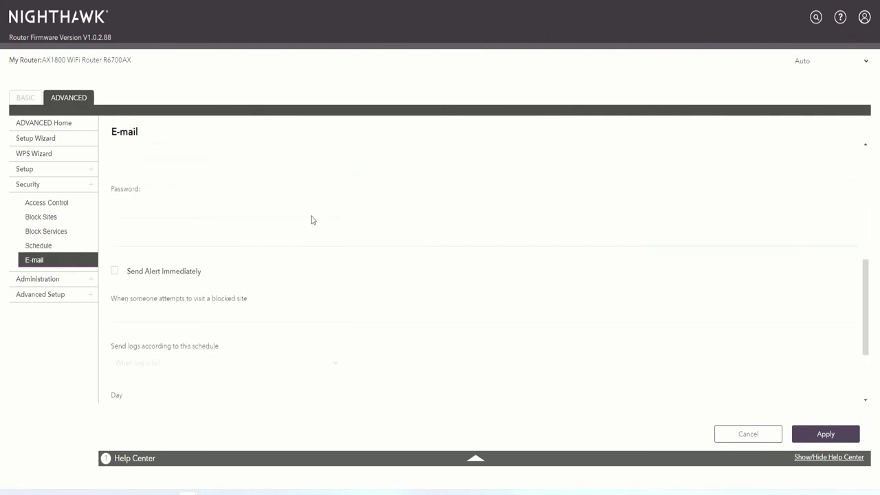
pyautogui.scroll(-3, 311, 219)
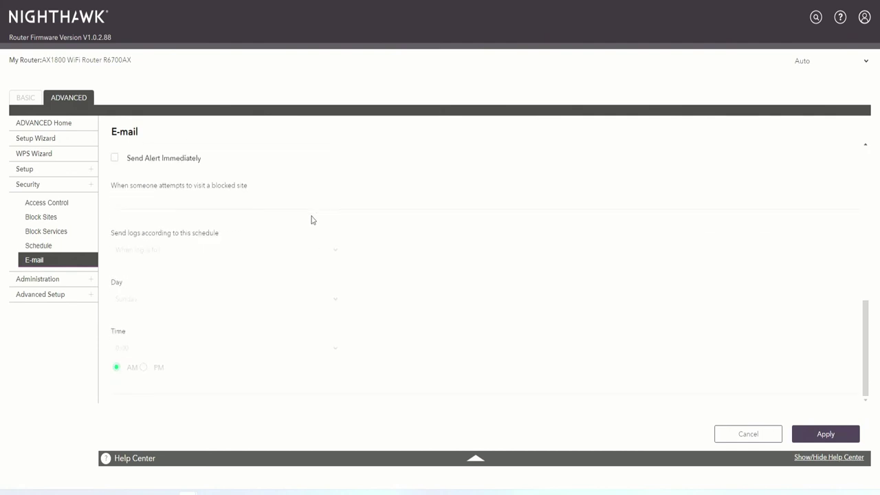
# Step: Review the Router Status page, covering router information, Internet port, wireless settings and both guest networks
pyautogui.click(42, 282)
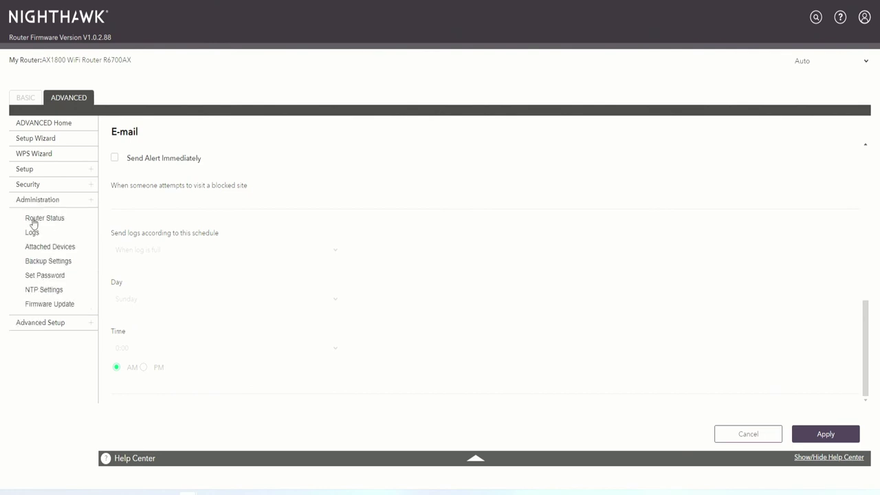
pyautogui.click(33, 222)
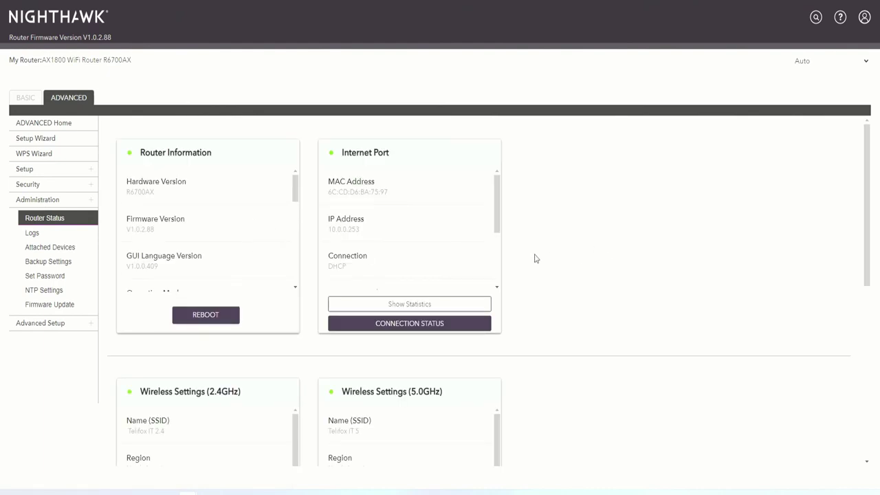
pyautogui.scroll(-2, 501, 211)
pyautogui.scroll(-2, 285, 222)
pyautogui.scroll(-5, 687, 278)
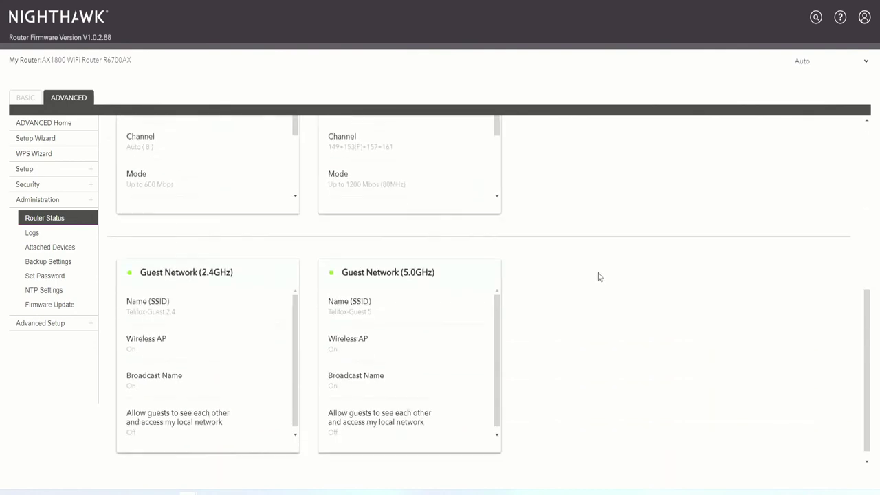
# Step: Review the router's log entries and logged event types, and try to send the log by e-mail
pyautogui.click(32, 234)
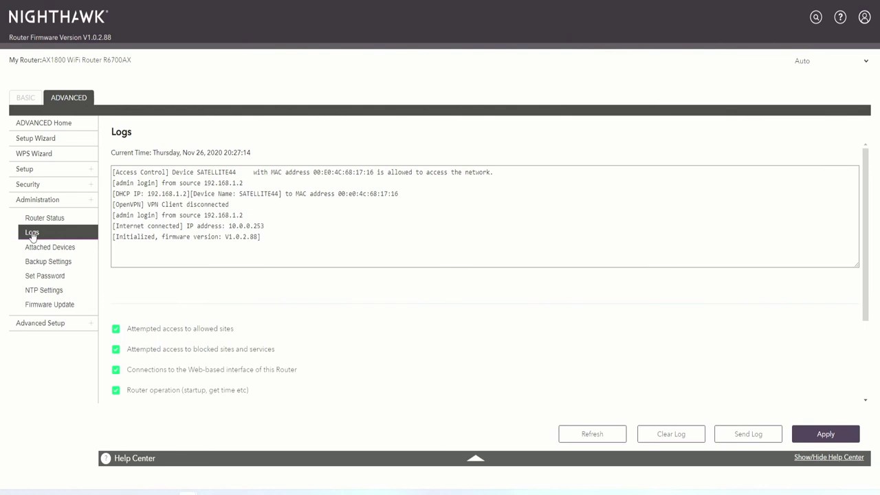
pyautogui.scroll(-3, 596, 292)
pyautogui.click(758, 439)
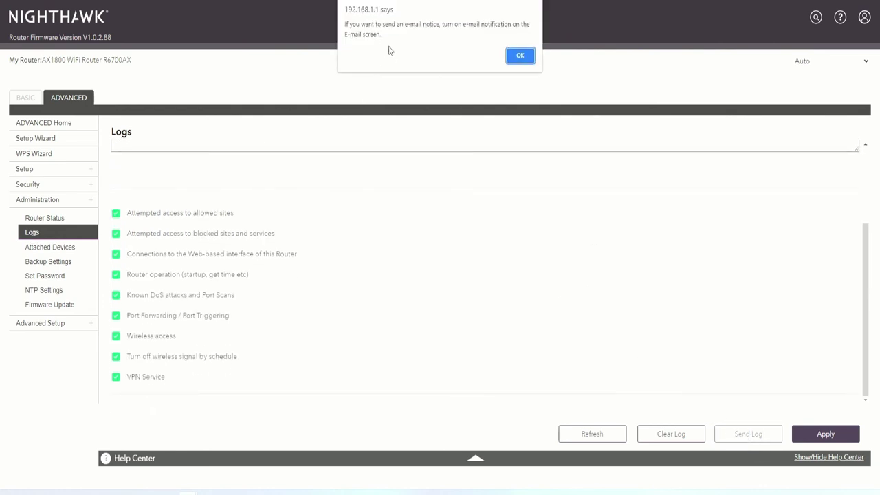
pyautogui.click(520, 53)
pyautogui.scroll(2, 338, 199)
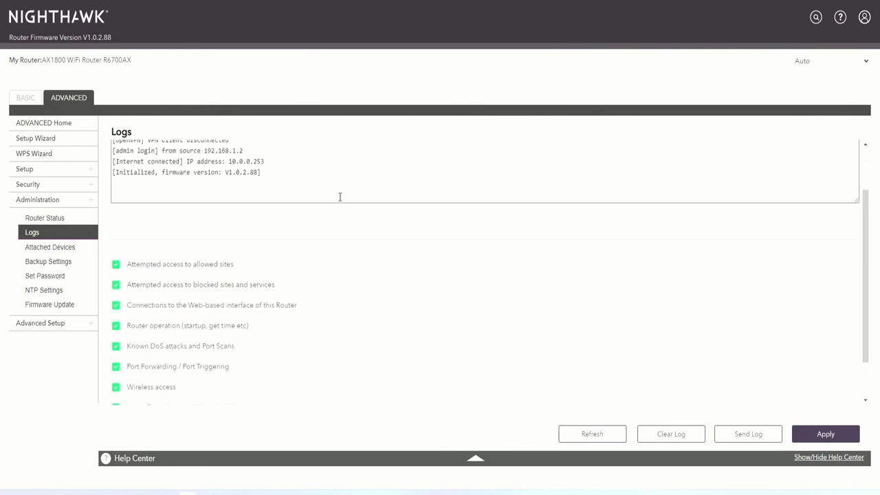
pyautogui.moveTo(399, 233); pyautogui.dragTo(117, 172)
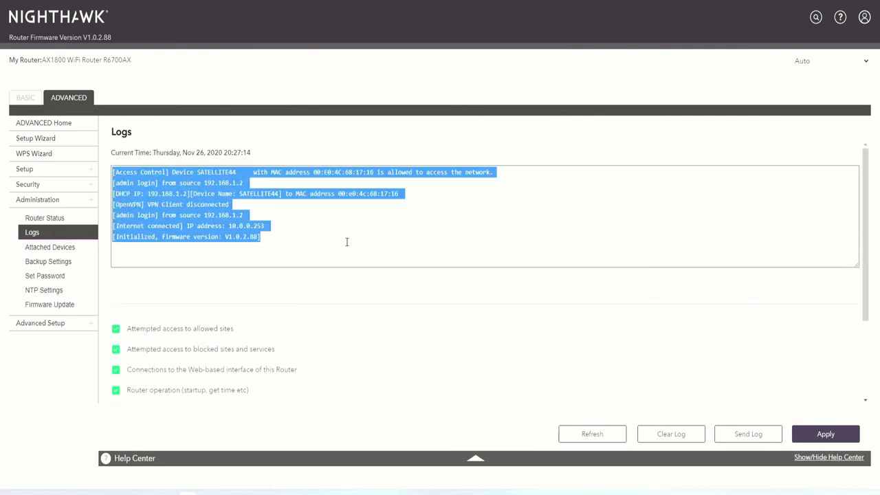
pyautogui.moveTo(298, 236); pyautogui.dragTo(117, 172)
# Step: Review the Attached Devices, Backup Settings and NTP Settings pages, including the NTP server and time zone options
pyautogui.click(61, 250)
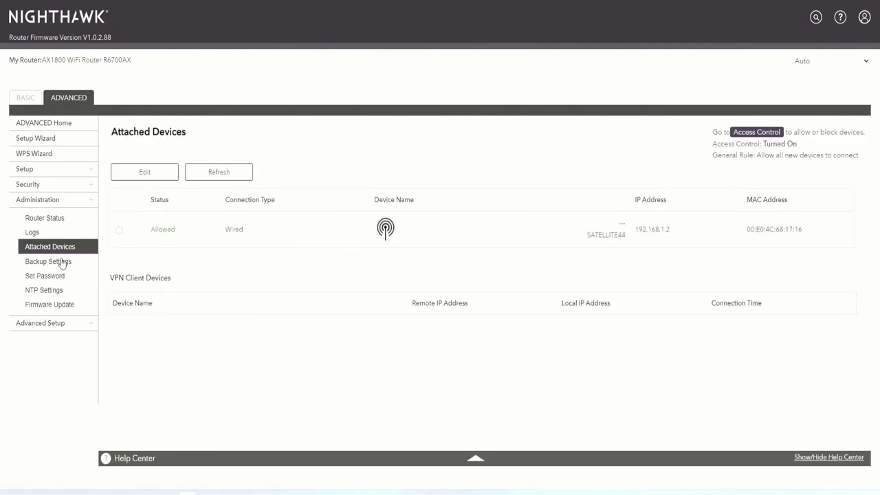
pyautogui.click(62, 262)
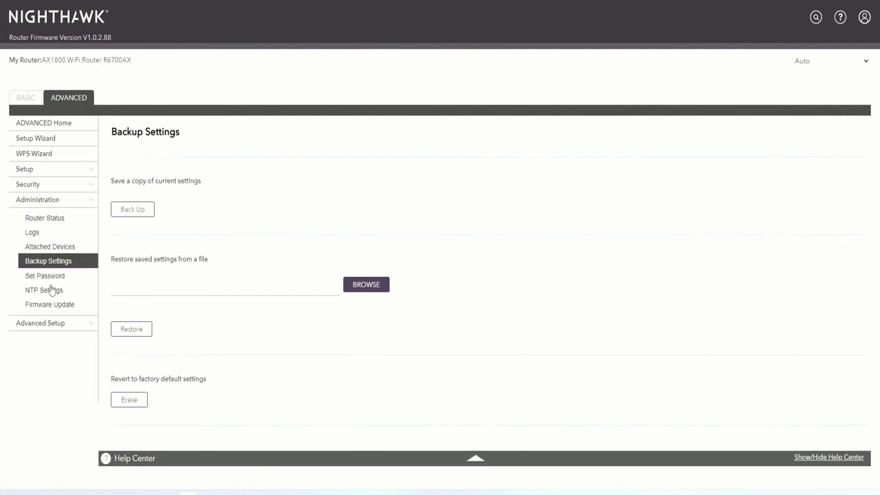
pyautogui.click(48, 290)
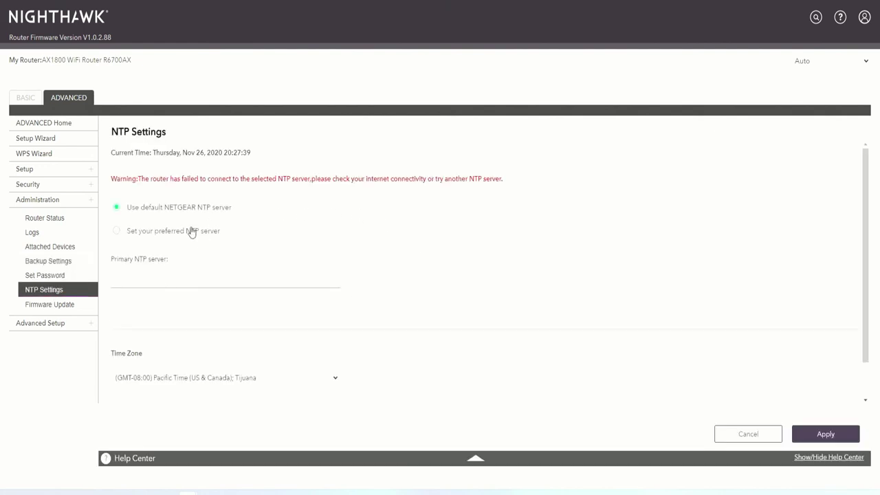
pyautogui.scroll(-1, 205, 270)
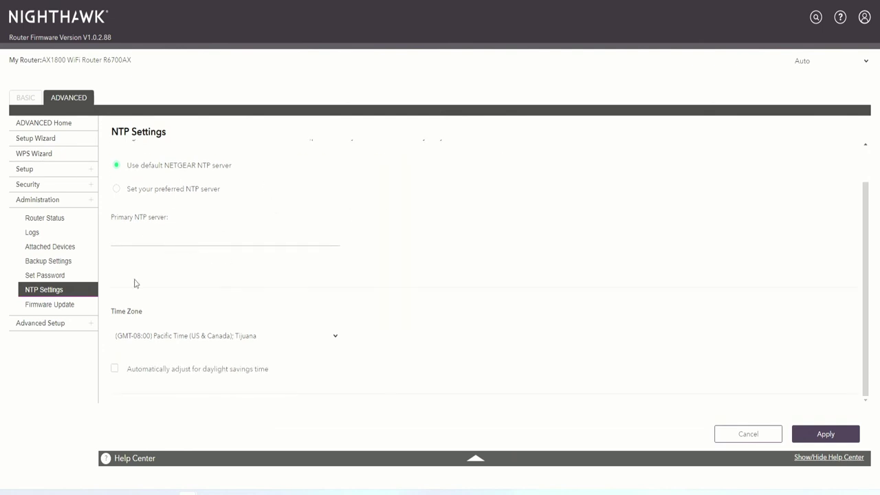
# Step: Look over the Advanced Setup options and check the UPnP advertisement settings and portmap table
pyautogui.click(60, 326)
pyautogui.scroll(-1, 84, 309)
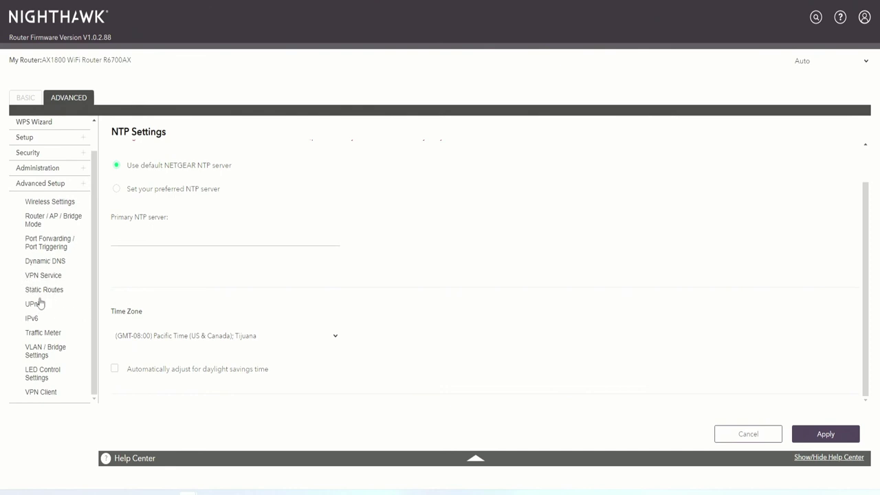
pyautogui.click(34, 307)
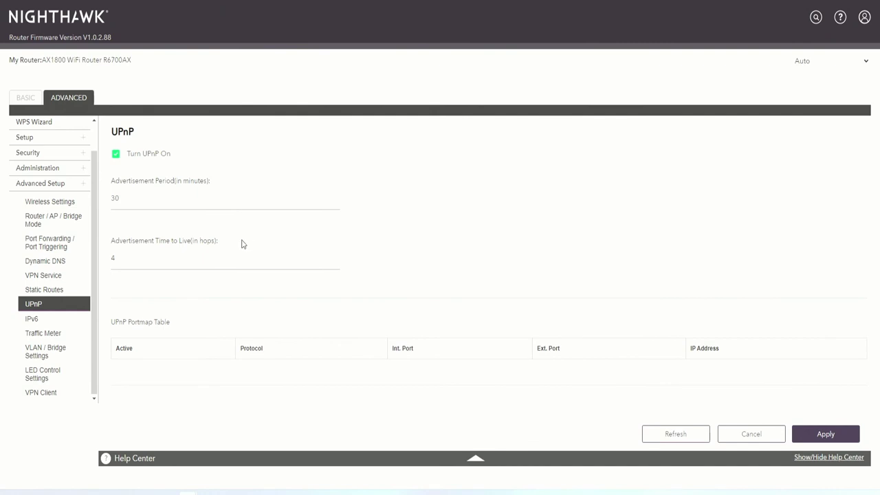
# Step: Switch the router to AP Mode with its IP address obtained dynamically from the existing router, and accept the IP change
pyautogui.click(59, 223)
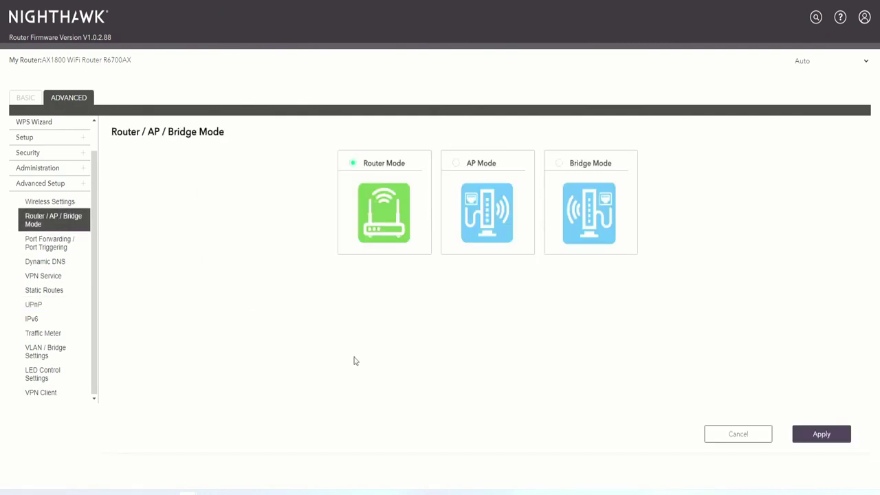
pyautogui.scroll(1, 51, 281)
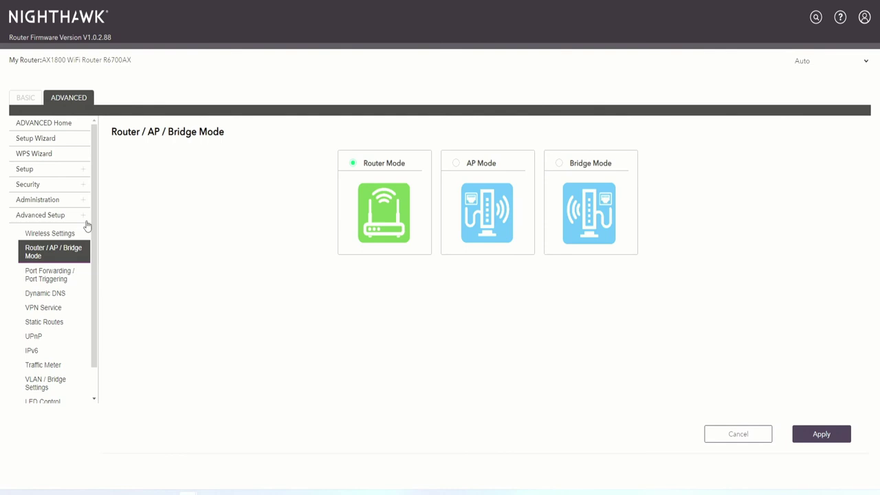
pyautogui.moveTo(92, 229); pyautogui.dragTo(98, 186)
pyautogui.click(457, 166)
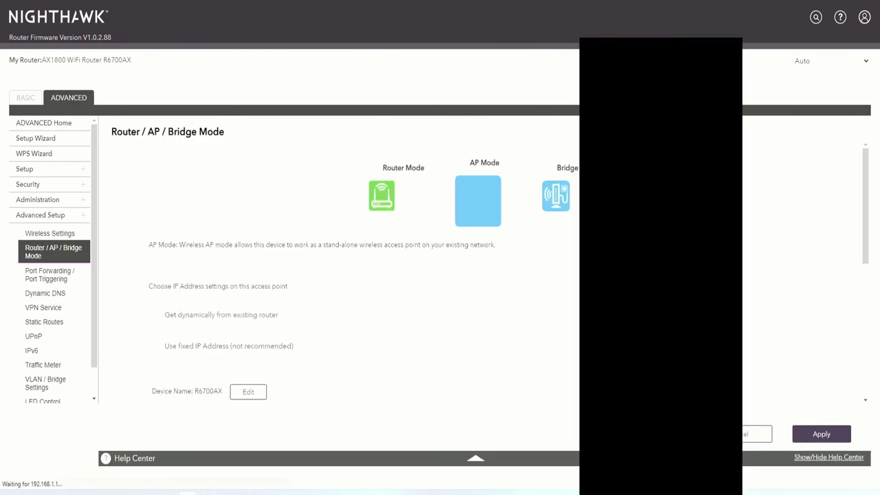
pyautogui.scroll(-1, 403, 313)
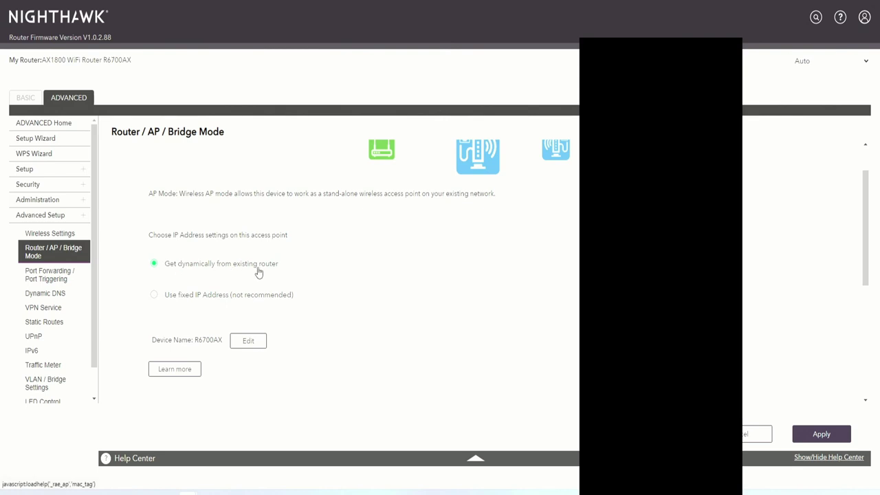
pyautogui.scroll(-1, 318, 253)
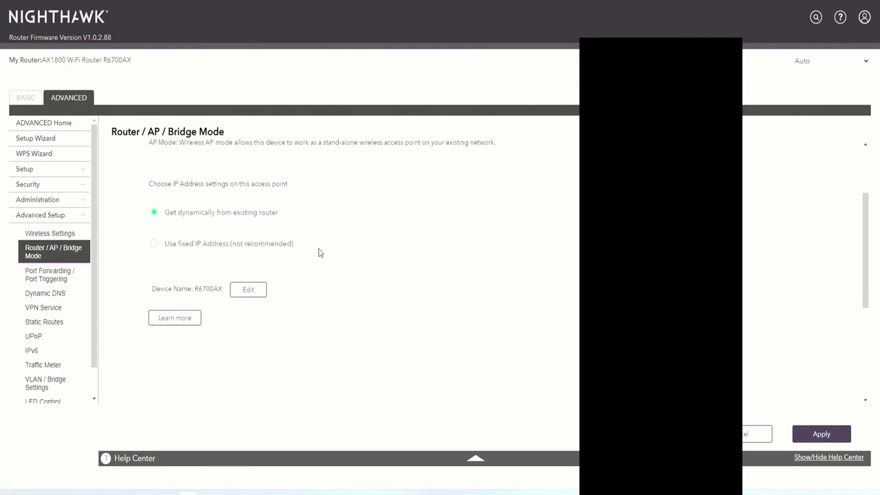
pyautogui.scroll(2, 329, 256)
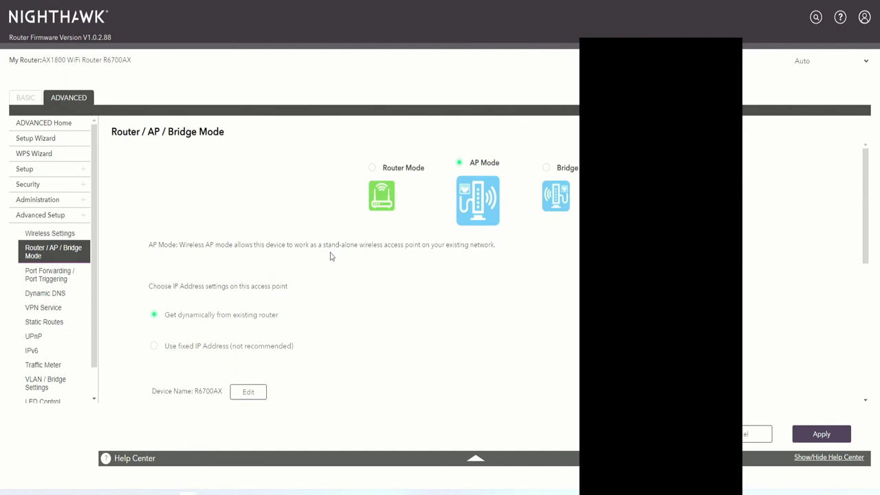
pyautogui.scroll(-5, 330, 256)
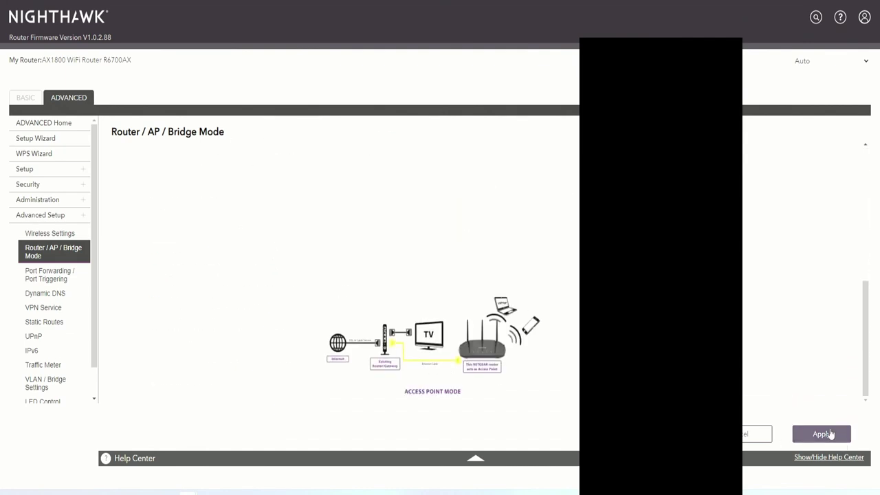
pyautogui.click(830, 434)
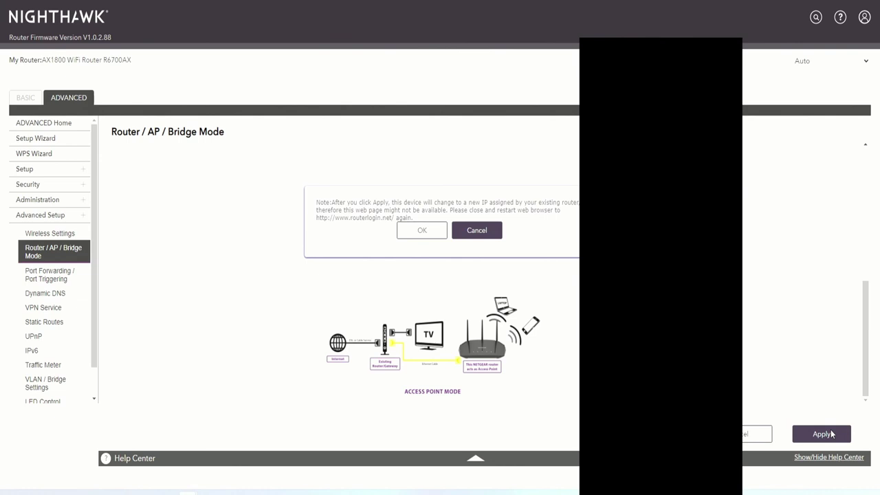
pyautogui.click(415, 231)
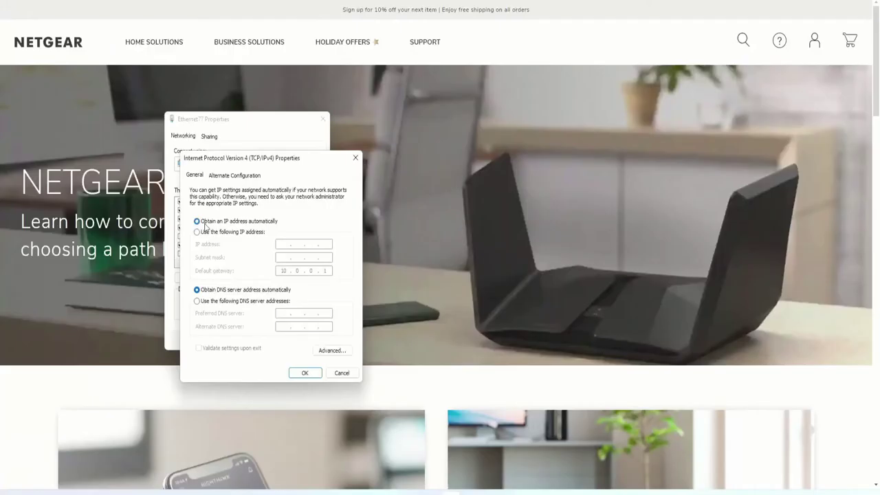
# Step: Give the Ethernet adapter's IPv4 settings the static address 10.0.0.77 with subnet mask 255.255.240.0
pyautogui.click(224, 234)
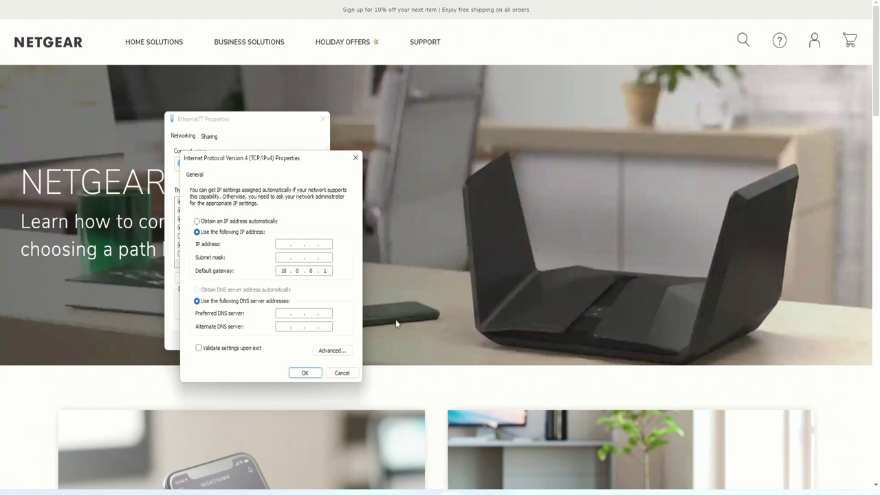
pyautogui.write('10 . 0 . 0 . 77')
pyautogui.press('Tab')
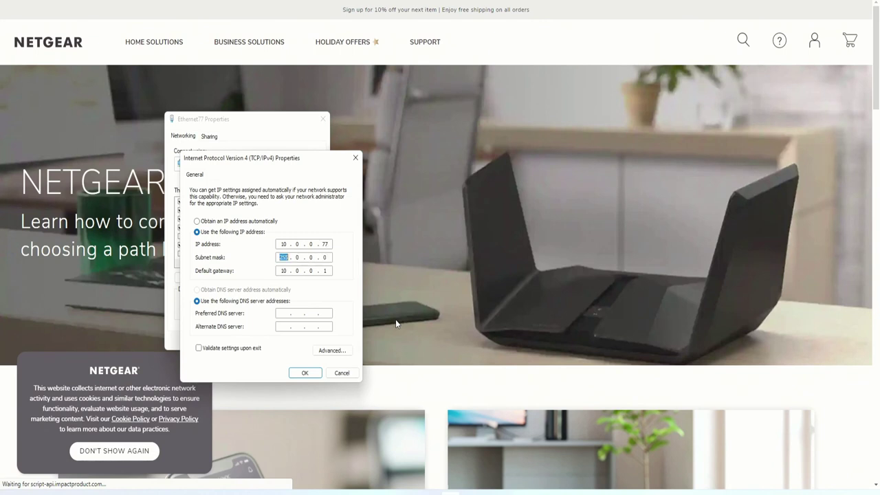
pyautogui.write('.')
pyautogui.press('BackSpace')
pyautogui.press('BackSpace')
pyautogui.write('5 . 255 . ')
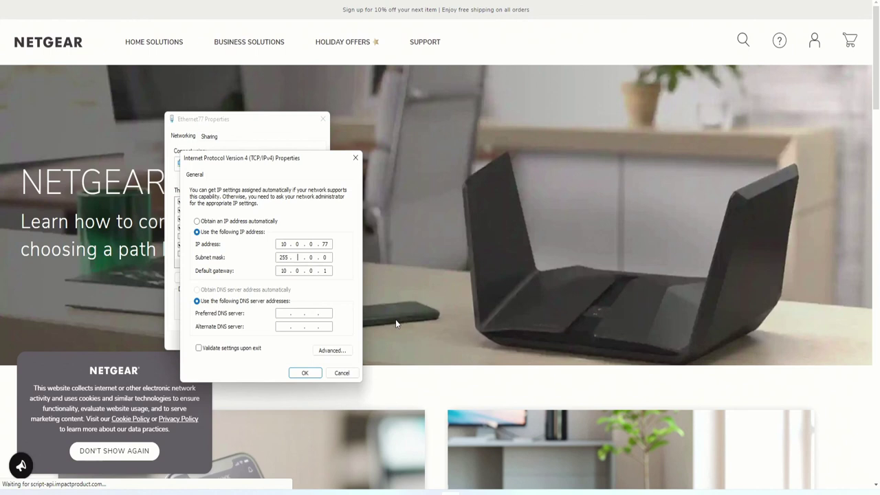
pyautogui.write('240')
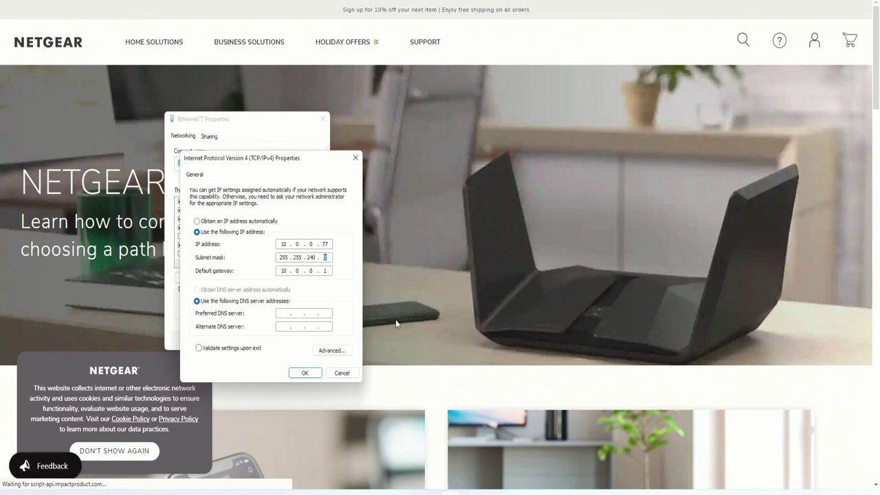
pyautogui.press('Tab')
pyautogui.press('Tab')
pyautogui.press('Tab')
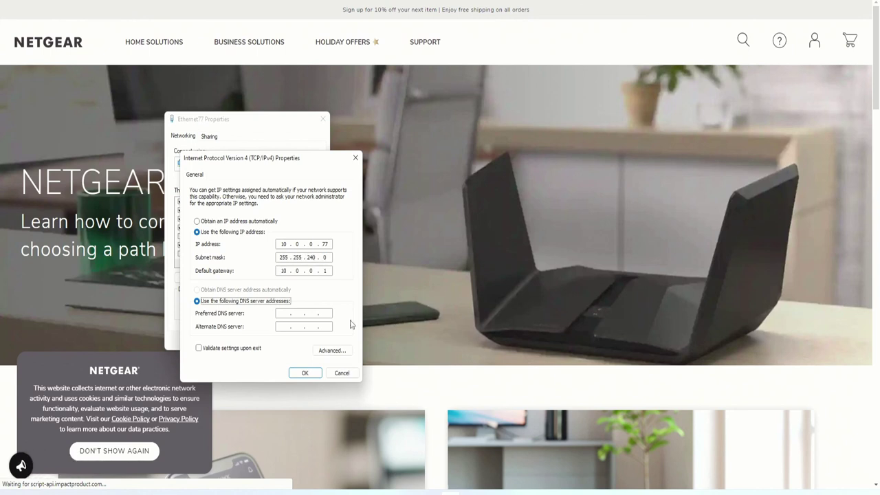
# Step: Set the preferred DNS server to 8.8.8.8 and save the adapter configuration despite the multiple-gateway warning
pyautogui.write('8 .8.8.8')
pyautogui.click(314, 375)
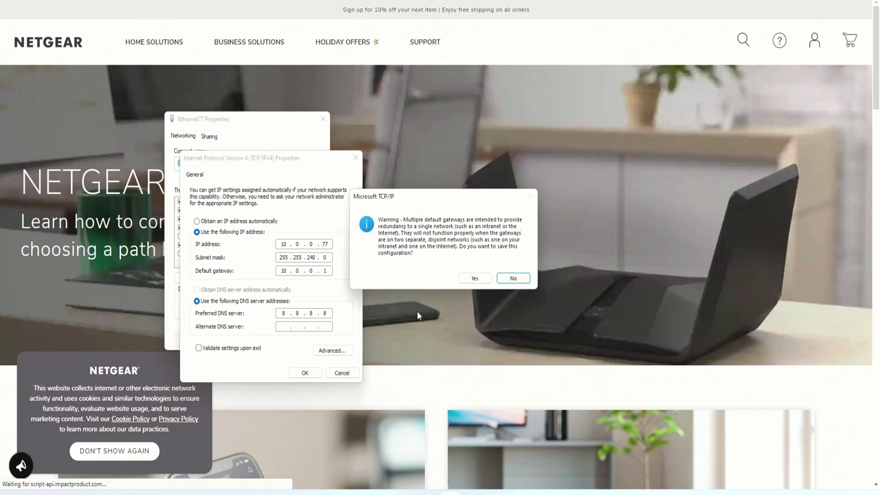
pyautogui.click(472, 278)
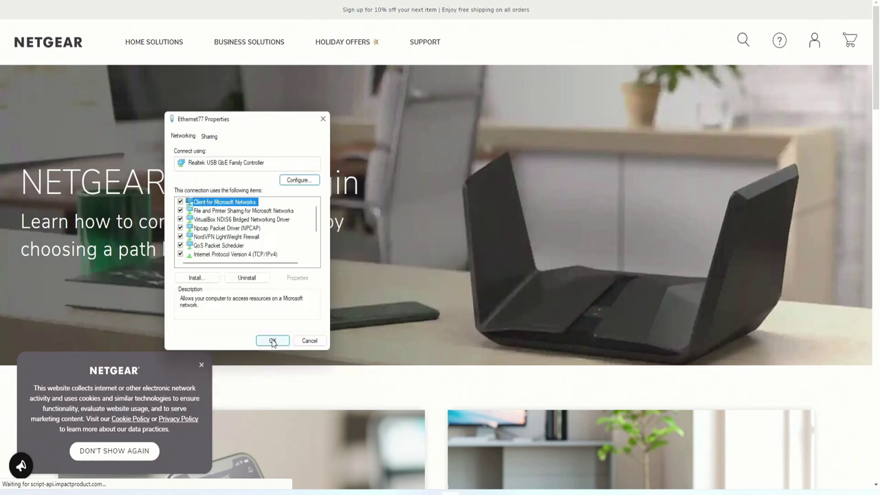
pyautogui.click(273, 340)
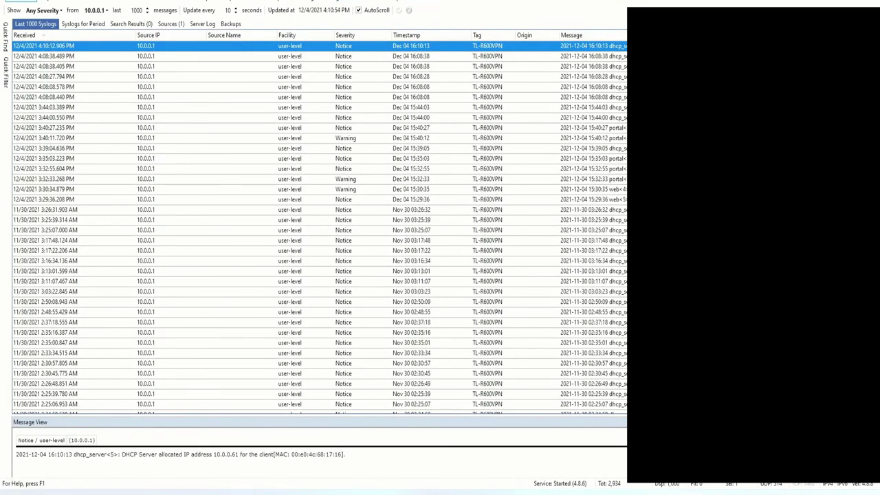
# Step: Check the DHCP entries in the syslog viewer, and copy the address 10.0.0.252 from the browser's privacy warning page
pyautogui.click(41, 55)
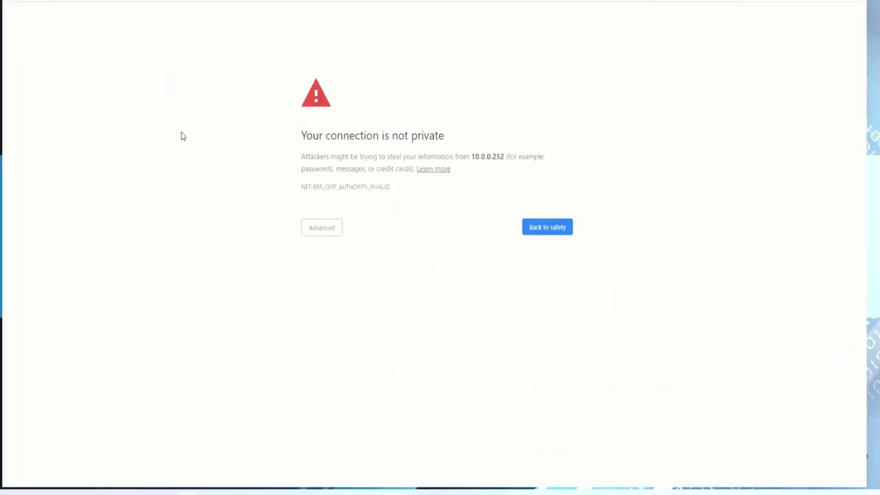
pyautogui.moveTo(509, 154); pyautogui.dragTo(474, 153)
pyautogui.rightClick(484, 155)
pyautogui.click(505, 165)
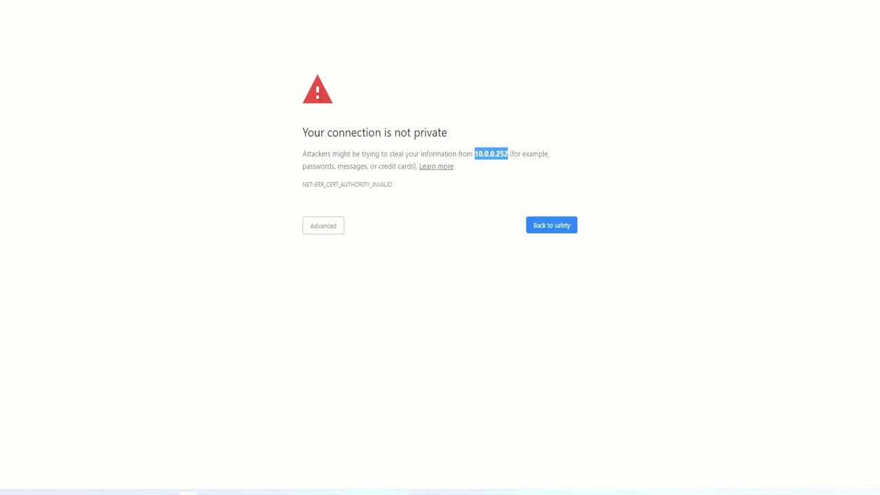